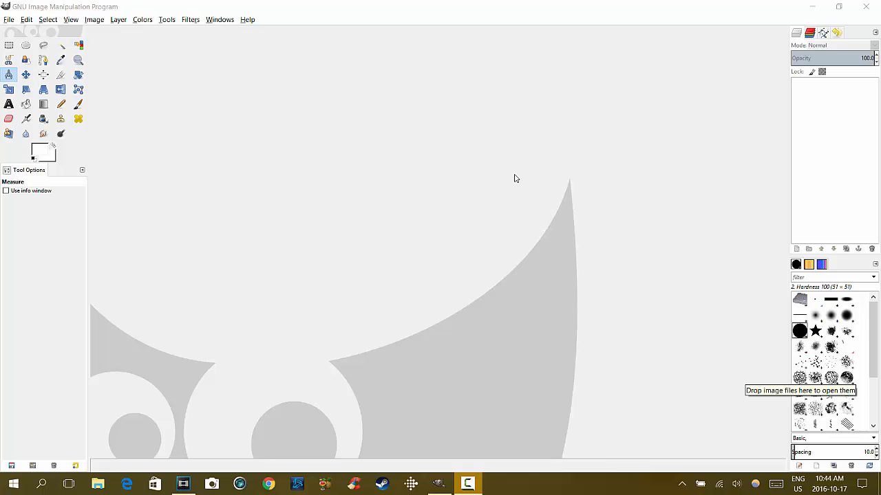
# - Create a new blank image of 1920 × 1080 px without applying a template
pyautogui.click(365, 14)
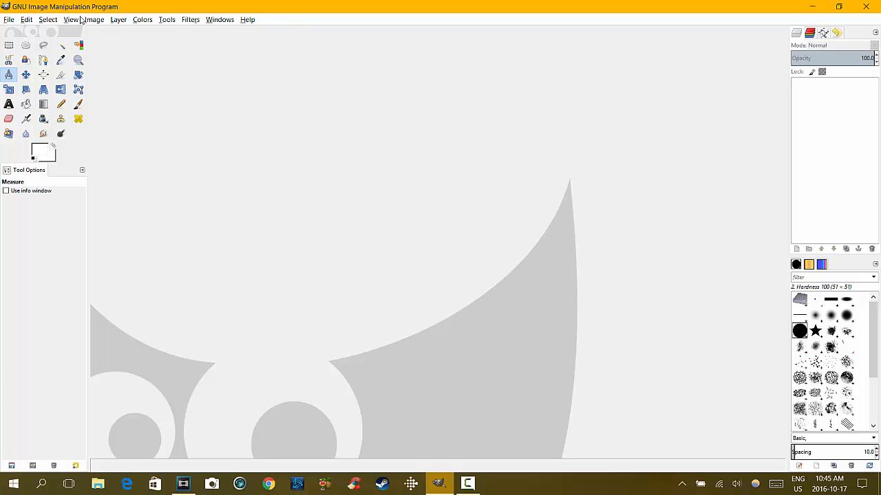
pyautogui.click(9, 20)
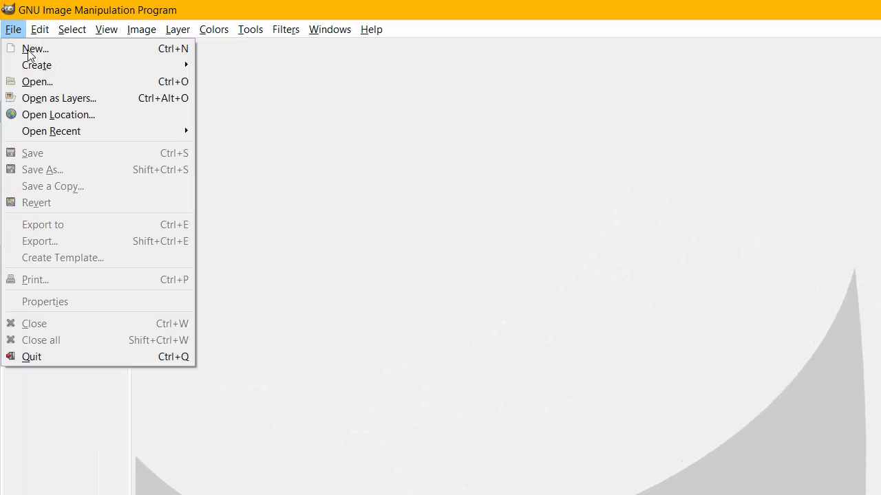
pyautogui.click(28, 51)
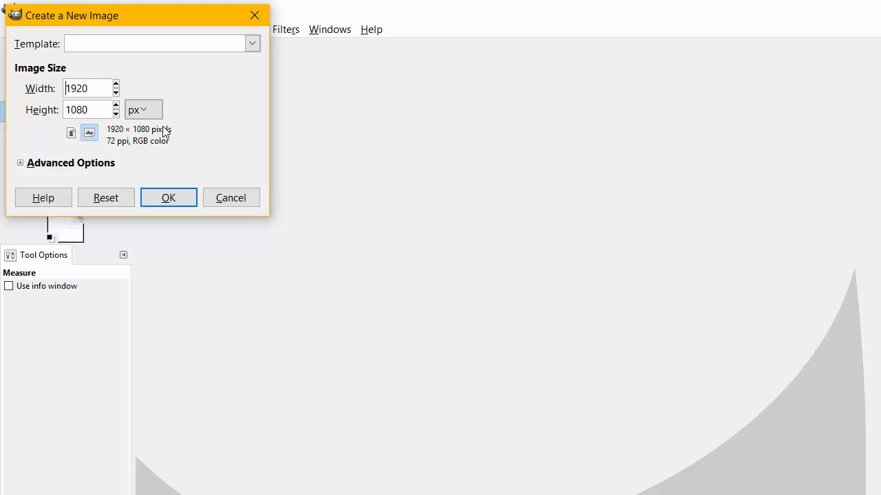
pyautogui.click(252, 43)
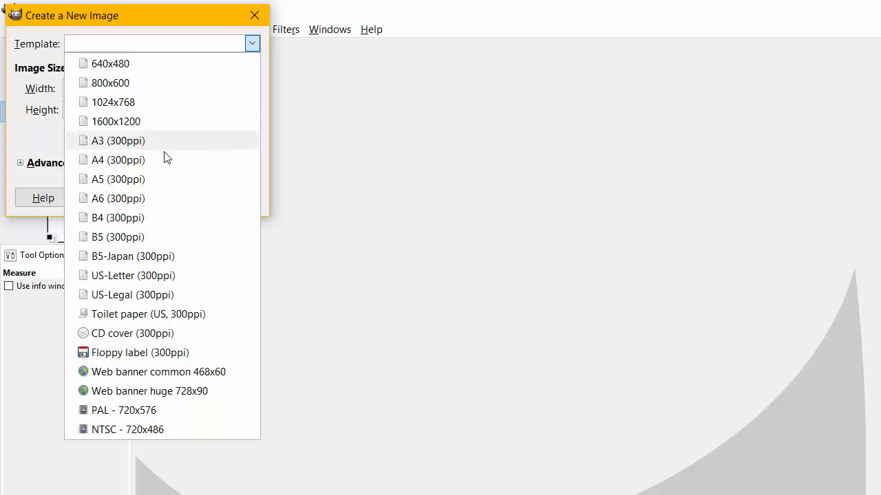
pyautogui.click(22, 140)
pyautogui.click(167, 198)
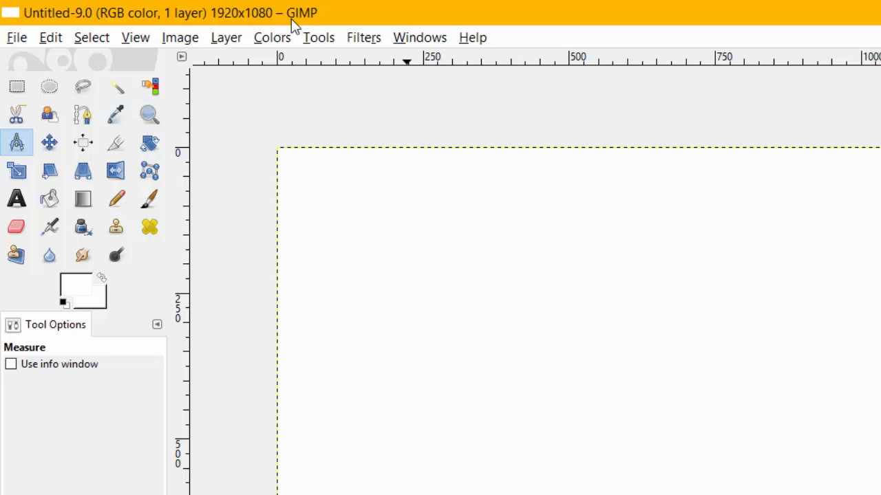
# - Turn off single-window mode and reposition the separate layers and toolbox docks slightly
pyautogui.click(403, 40)
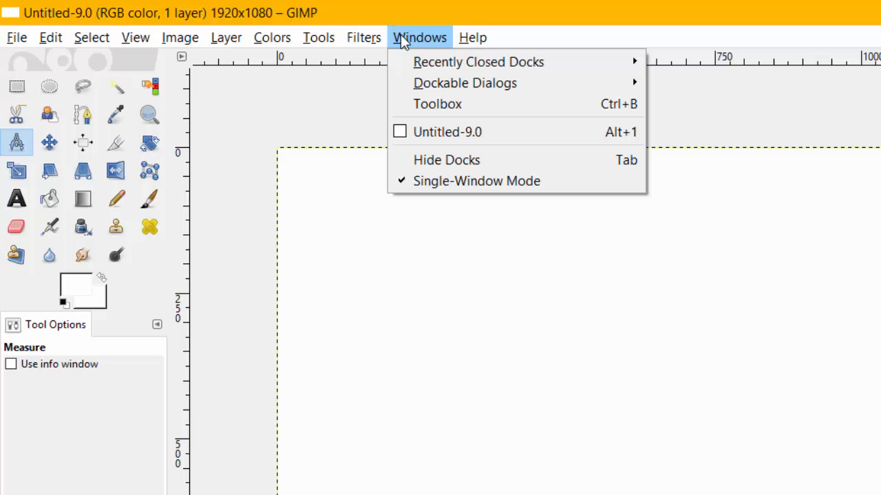
pyautogui.click(474, 181)
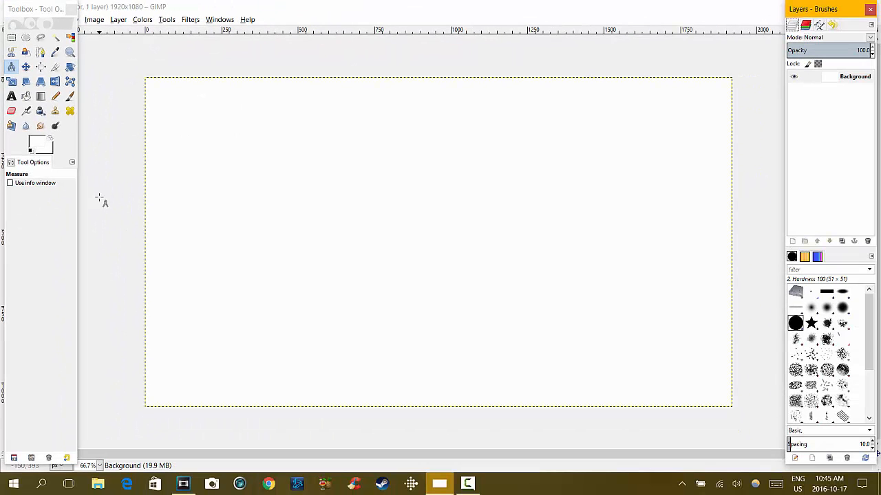
pyautogui.moveTo(845, 8); pyautogui.dragTo(842, 9)
pyautogui.moveTo(38, 13); pyautogui.dragTo(36, 11)
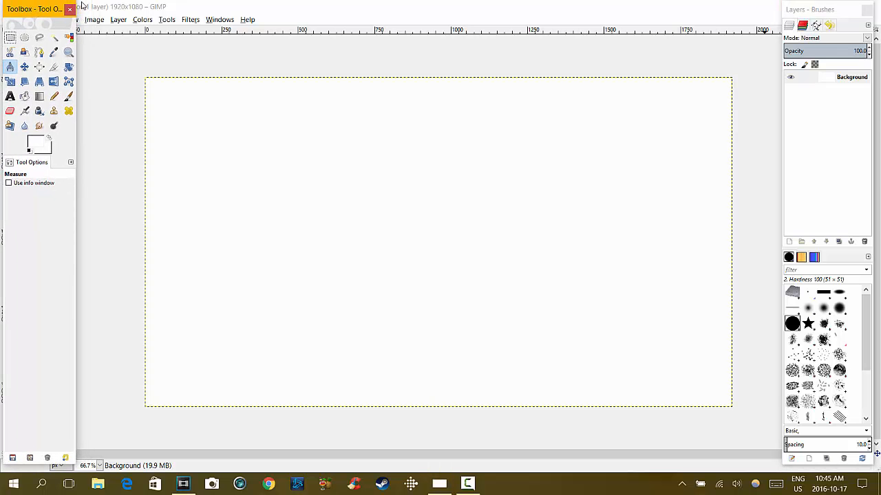
# - Turn single-window mode back on and maximize the program window
pyautogui.click(219, 19)
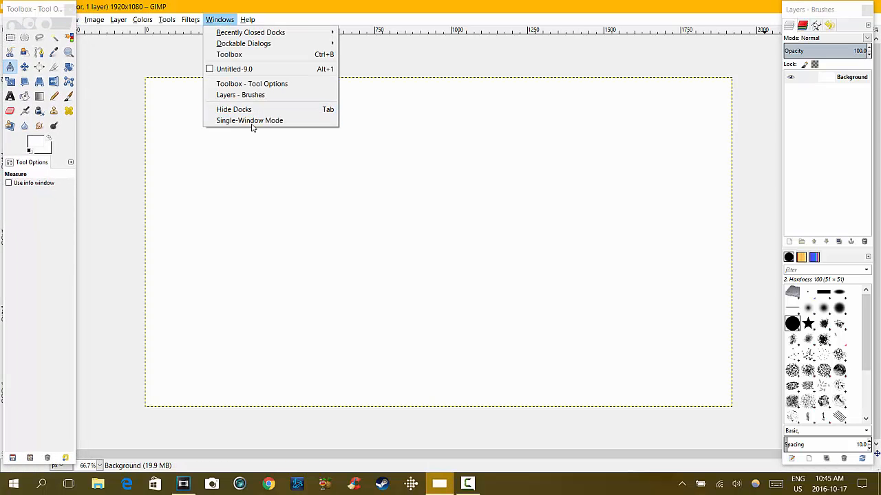
pyautogui.click(251, 126)
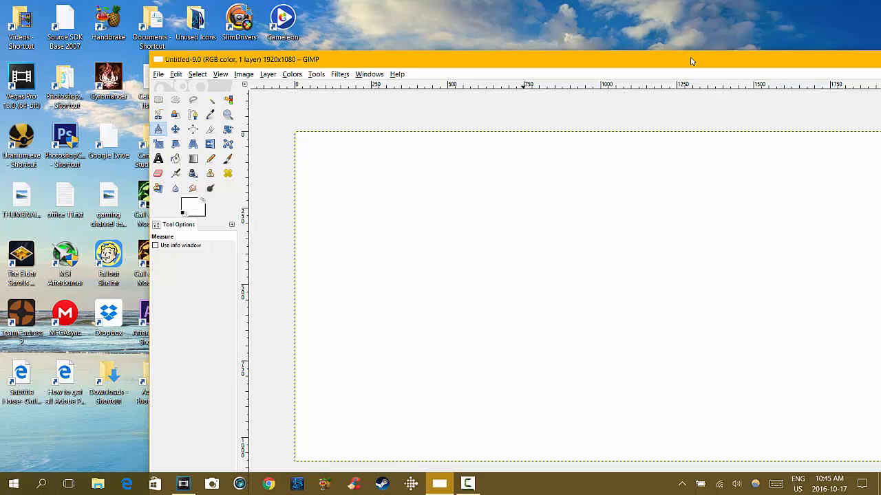
pyautogui.moveTo(712, 65); pyautogui.dragTo(599, 34)
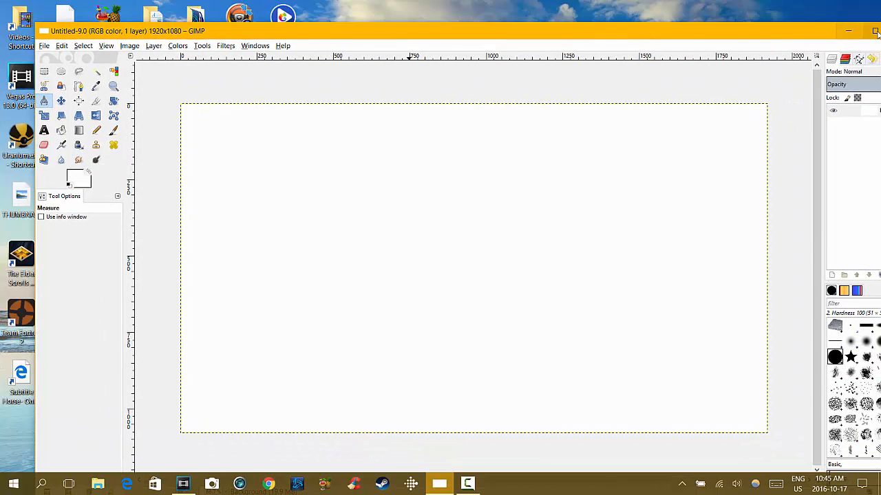
pyautogui.click(834, 32)
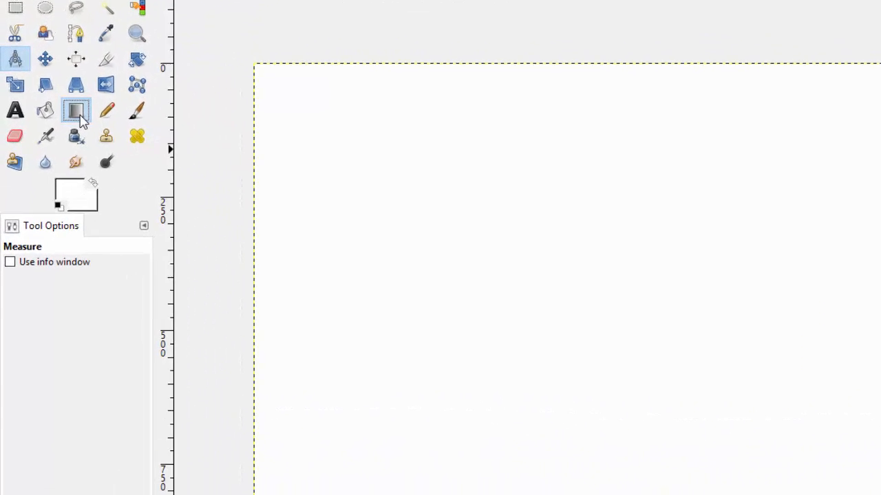
# - Fill the canvas with the linear Crown molding gradient using the Blend tool, first diagonally across it and again horizontally from edge to edge
pyautogui.click(44, 105)
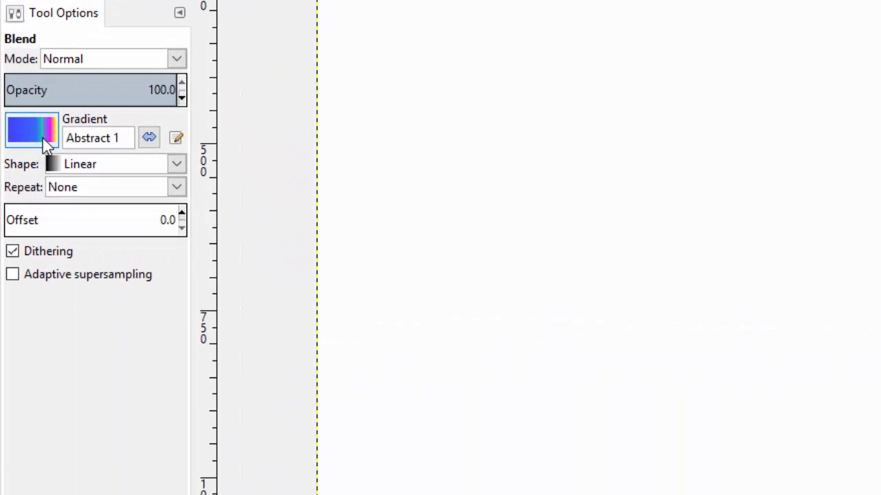
pyautogui.click(45, 141)
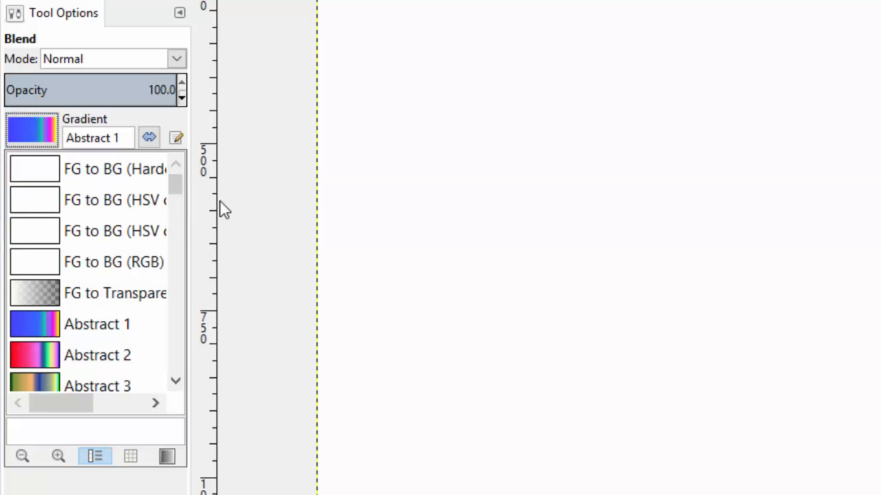
pyautogui.click(195, 220)
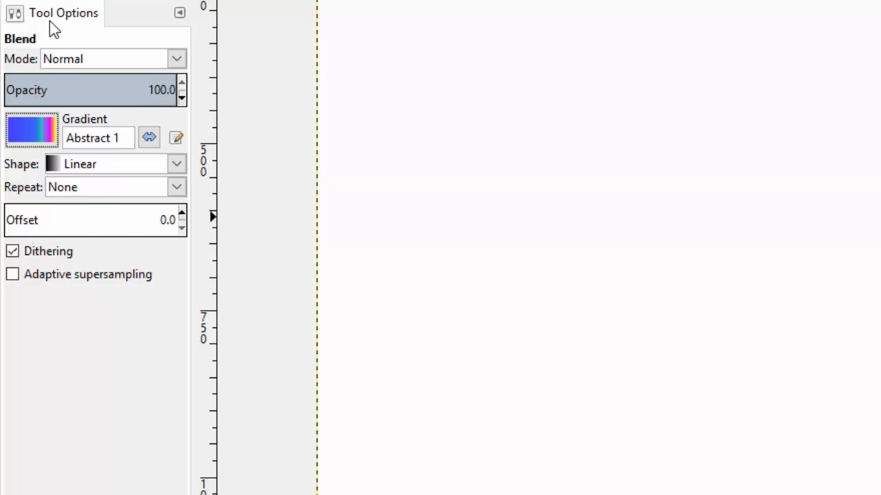
pyautogui.click(34, 134)
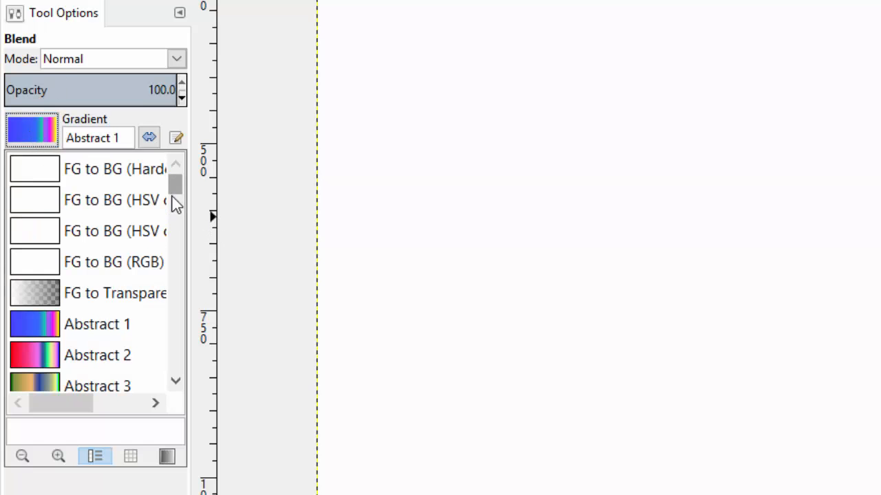
pyautogui.moveTo(172, 196); pyautogui.dragTo(172, 233)
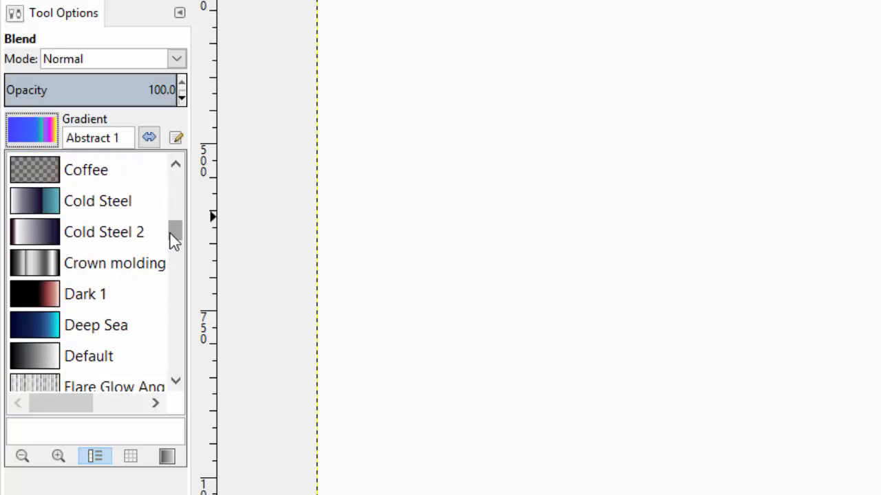
pyautogui.click(7, 271)
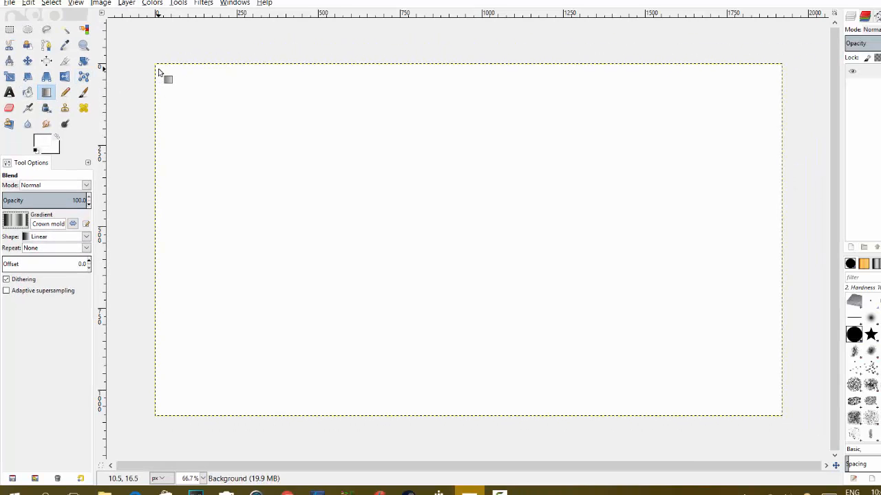
pyautogui.moveTo(159, 72); pyautogui.dragTo(779, 417)
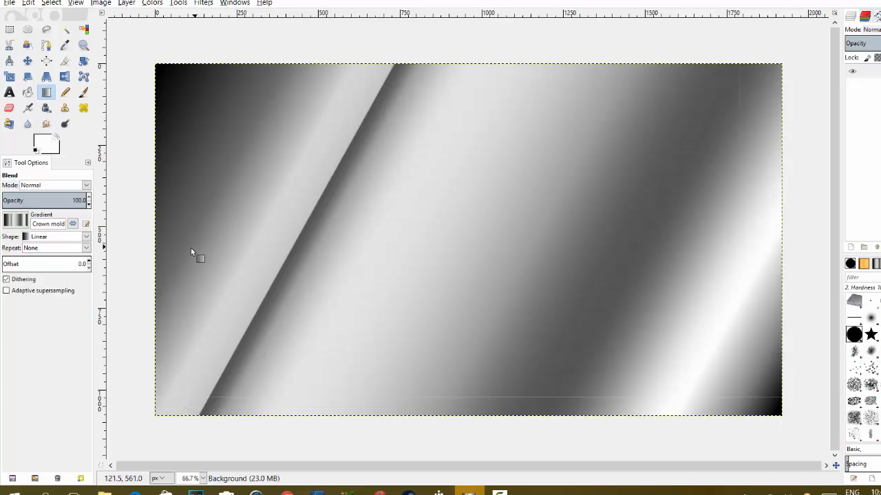
pyautogui.moveTo(163, 243); pyautogui.dragTo(778, 250)
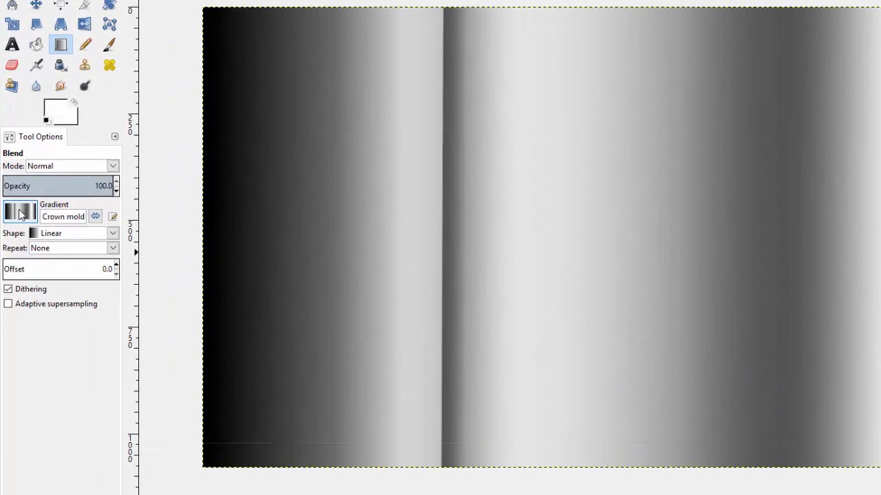
# - Choose the Dark 1 gradient and blend it linearly over the canvas toward its upper-left corner
pyautogui.click(15, 220)
pyautogui.click(39, 268)
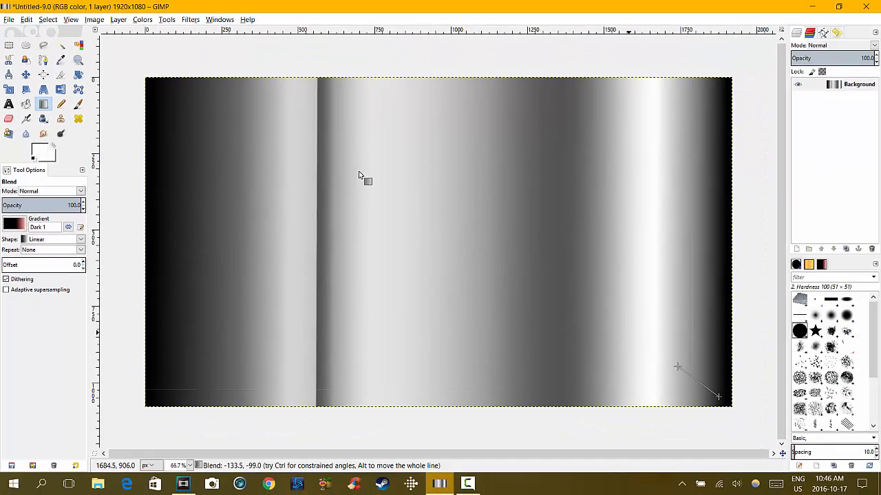
pyautogui.moveTo(359, 172); pyautogui.dragTo(177, 85)
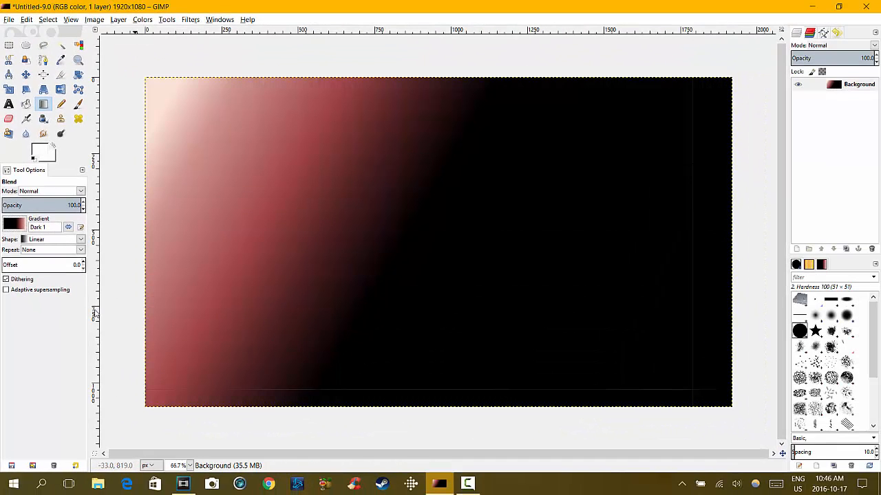
# - Set the gradient shape to Square and refill the canvas with Dark 1 from the middle toward the upper-right corner
pyautogui.click(81, 239)
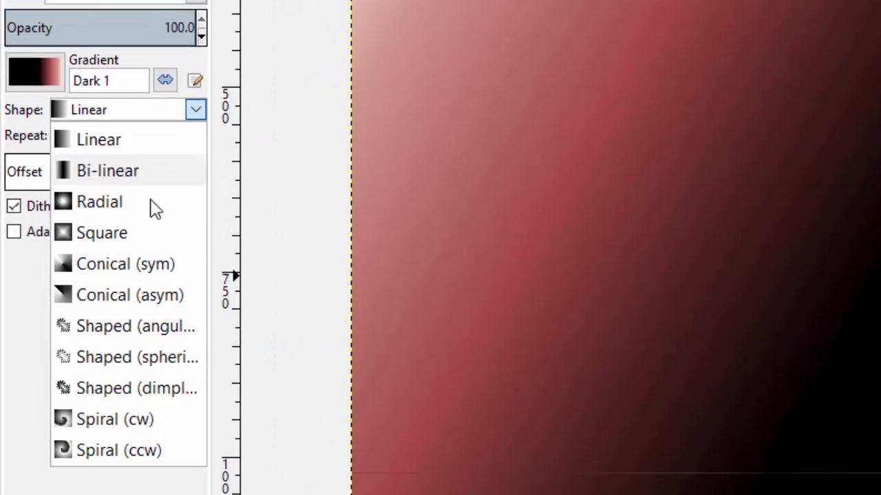
pyautogui.click(102, 232)
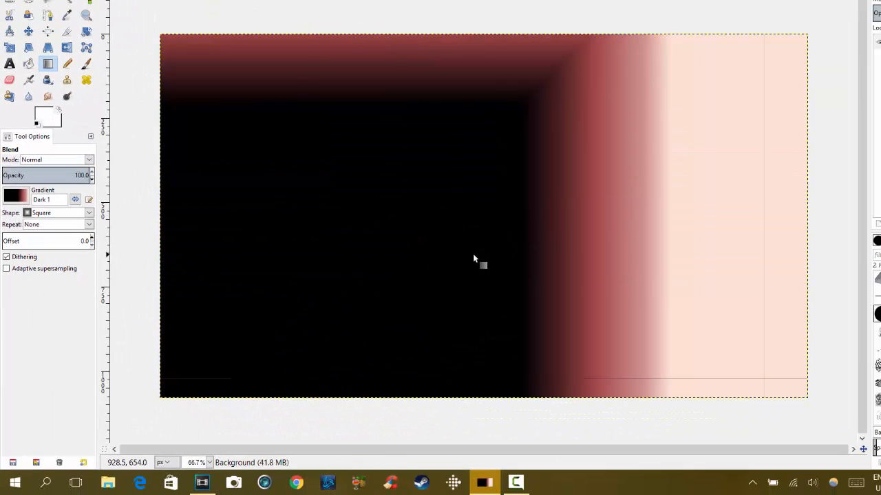
pyautogui.moveTo(473, 253); pyautogui.dragTo(798, 20)
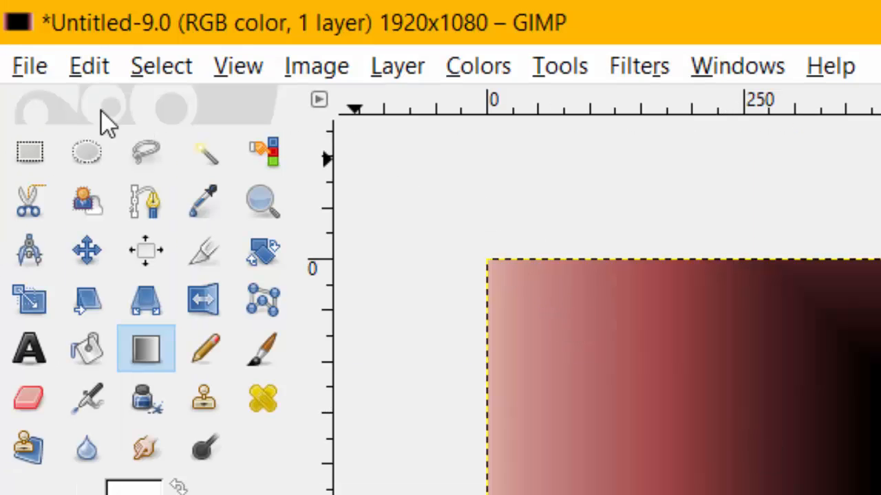
# - Open PlayStation.png from the Saved Pictures folder as a separate image
pyautogui.click(30, 69)
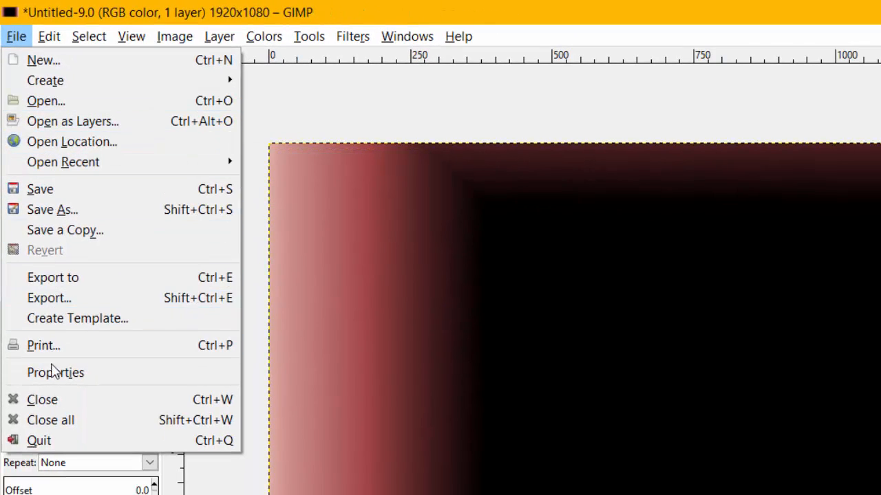
pyautogui.click(56, 101)
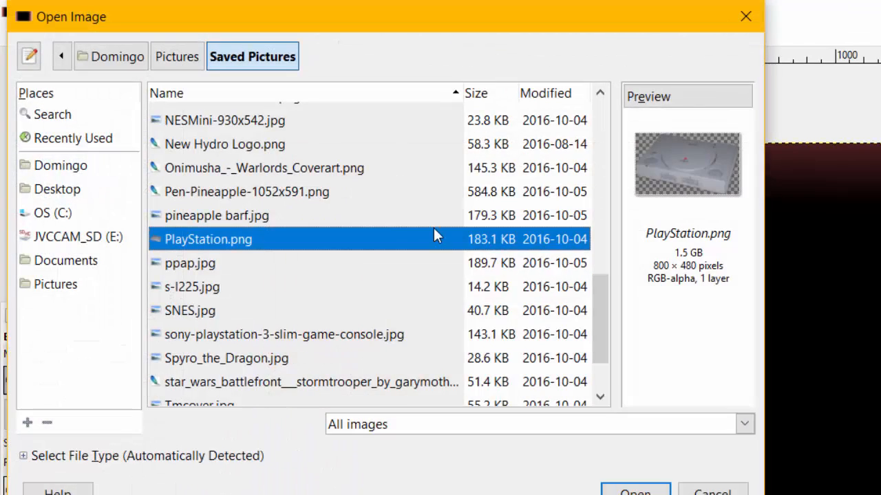
pyautogui.doubleClick(252, 239)
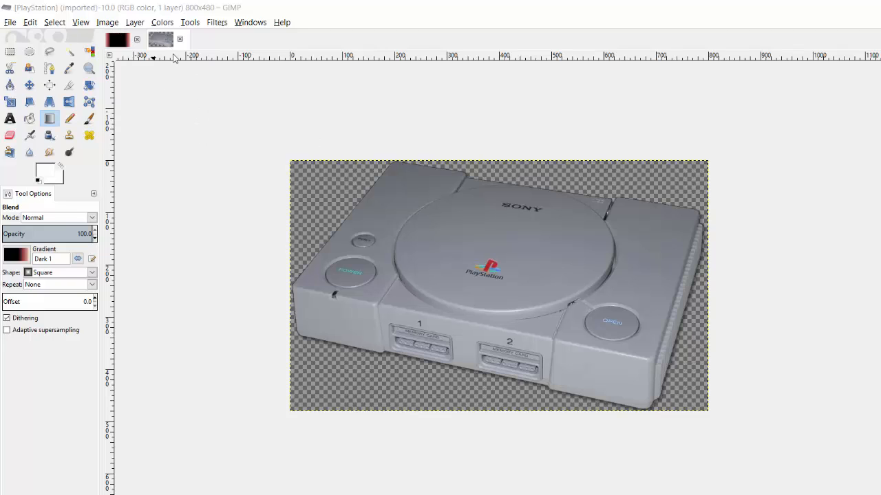
# - Select the entire PlayStation image and copy it
pyautogui.click(31, 23)
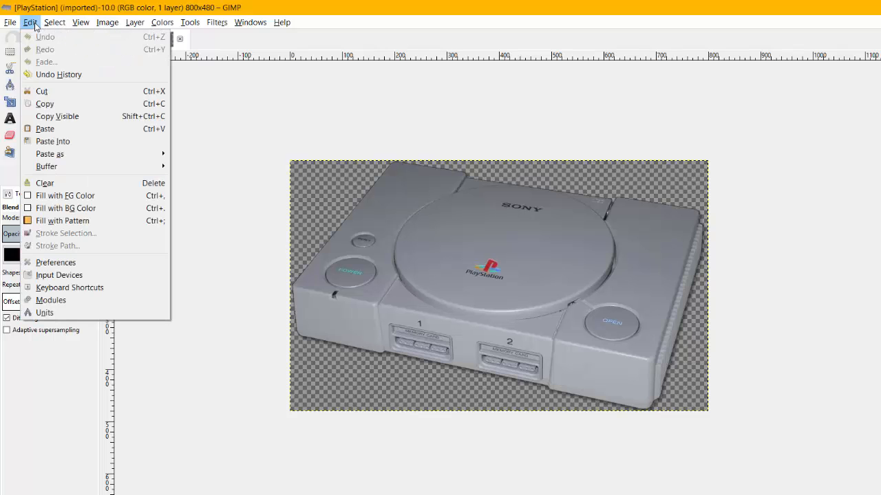
pyautogui.click(49, 36)
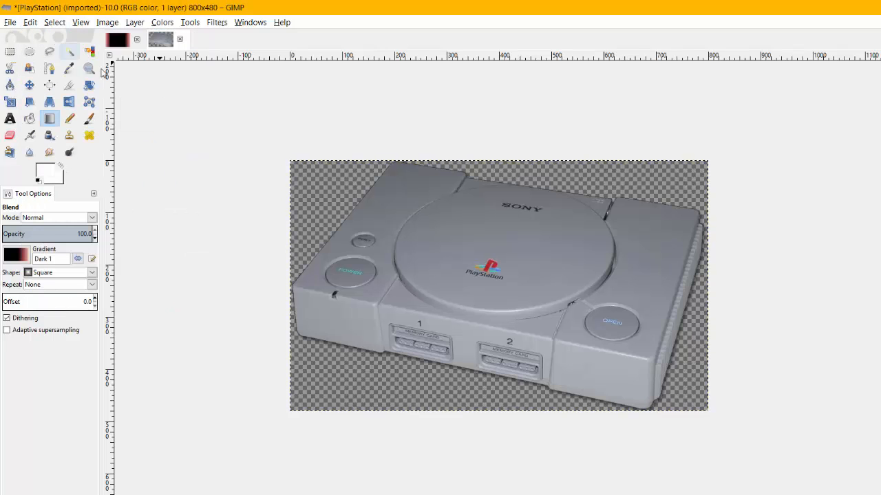
pyautogui.click(39, 23)
pyautogui.click(42, 104)
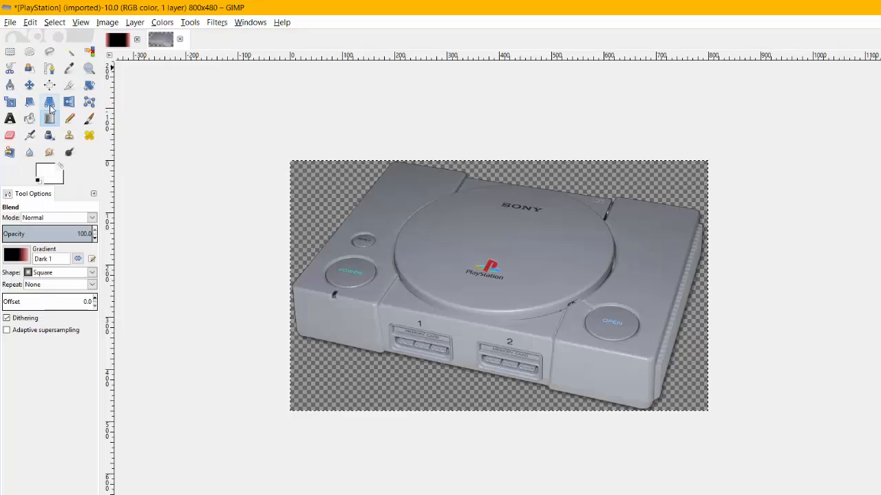
# - Close the PlayStation image without saving and paste the copied console onto the gradient image
pyautogui.click(181, 40)
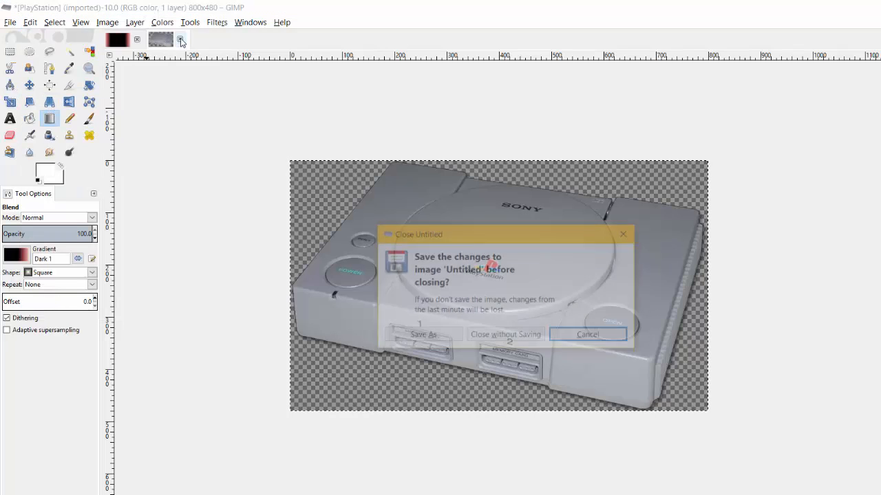
pyautogui.click(505, 334)
pyautogui.click(31, 22)
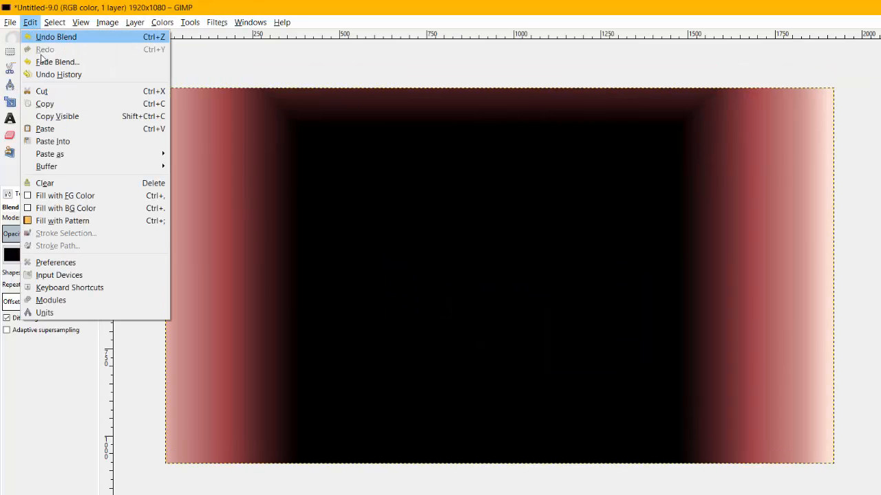
pyautogui.click(63, 128)
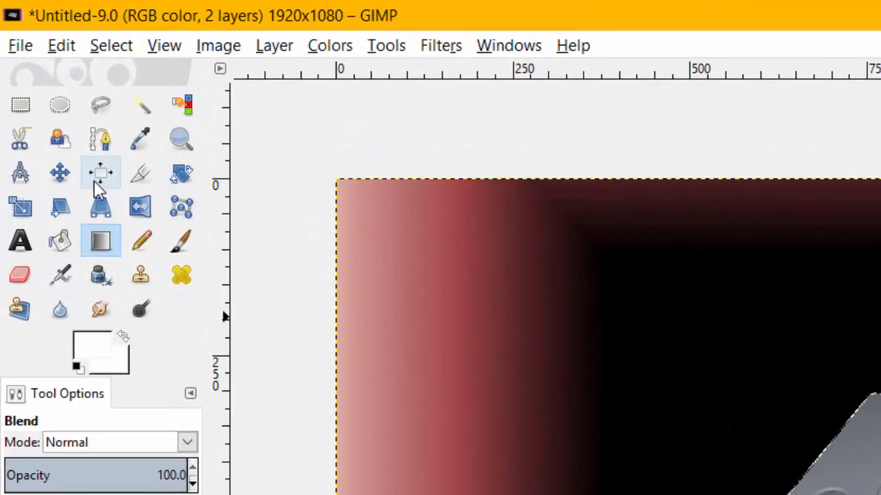
# - Move the pasted console toward the canvas's lower-right corner and scale it up to cover most of the image
pyautogui.click(28, 85)
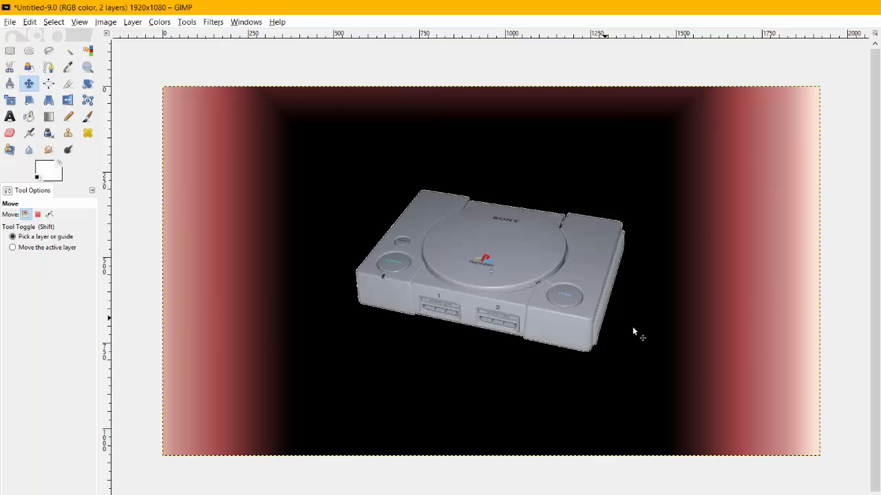
pyautogui.moveTo(632, 331); pyautogui.dragTo(600, 351)
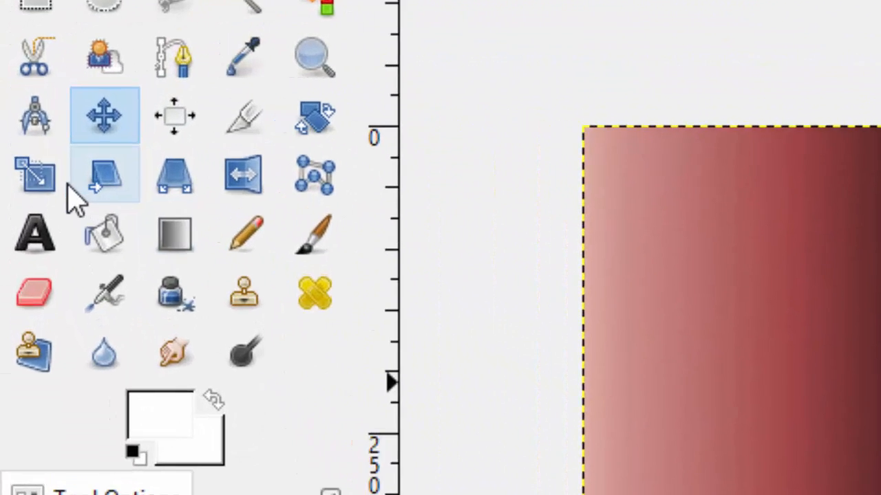
pyautogui.click(12, 101)
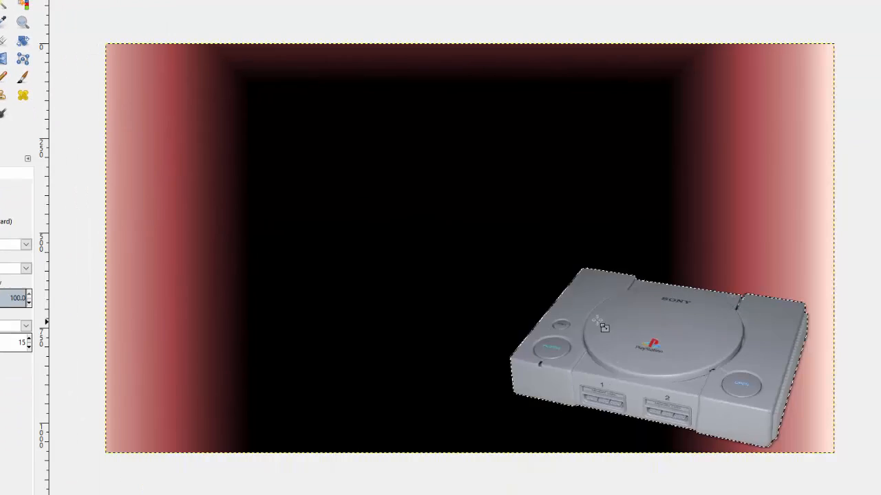
pyautogui.click(598, 324)
pyautogui.moveTo(512, 272); pyautogui.dragTo(335, 137)
pyautogui.click(653, 342)
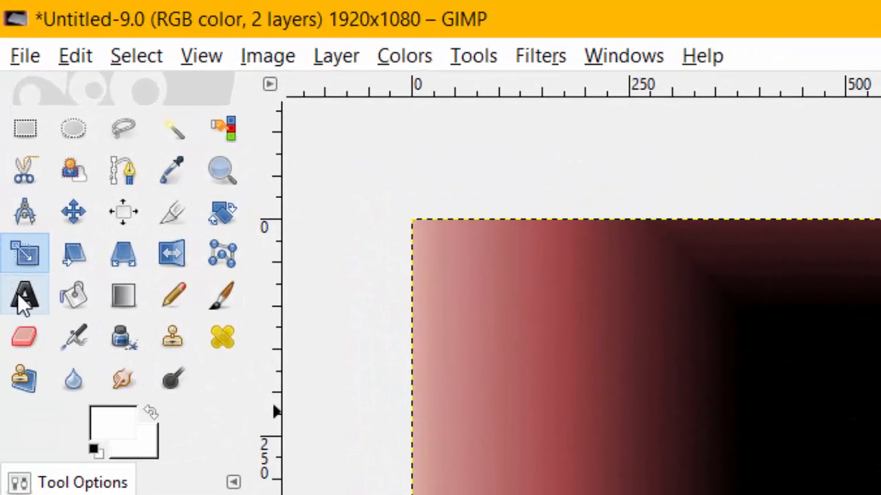
# - Draw a wide text box across the console and enter "Playstation" in it
pyautogui.click(19, 296)
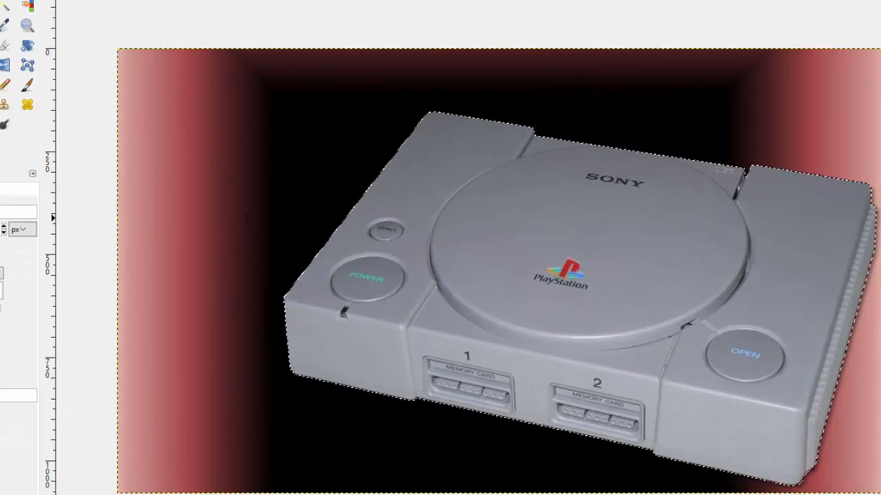
pyautogui.click(374, 325)
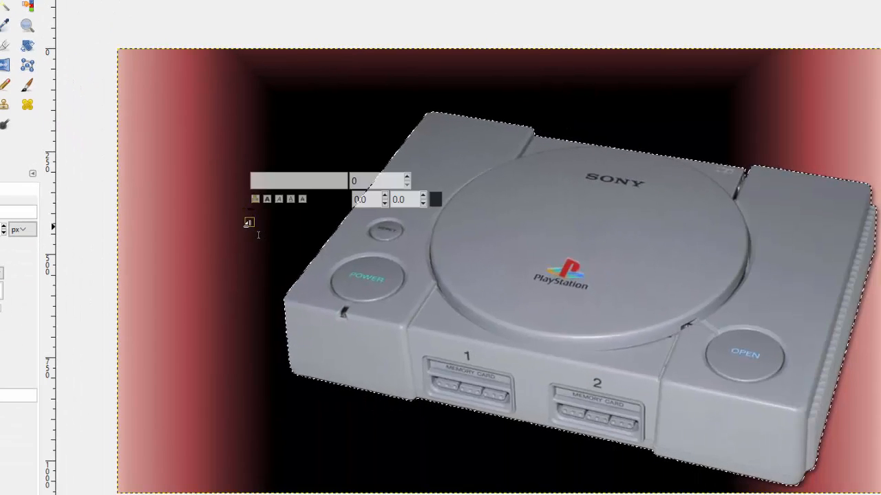
pyautogui.moveTo(245, 219); pyautogui.dragTo(691, 322)
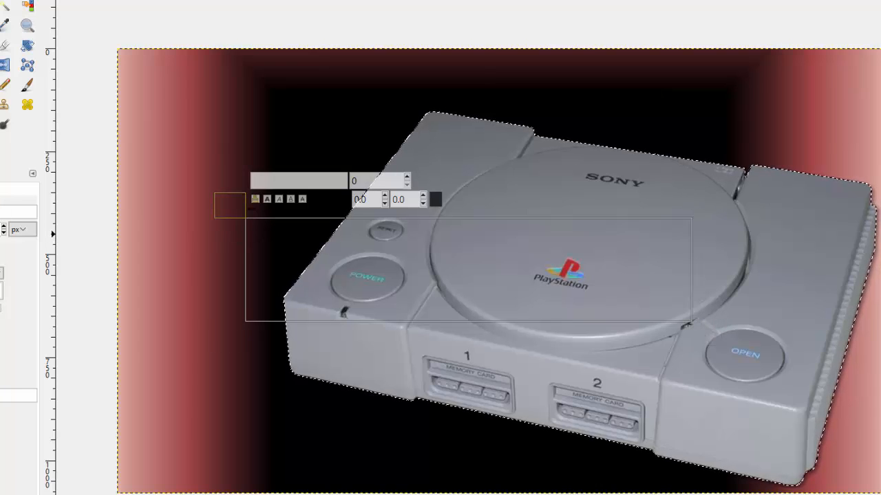
pyautogui.write('Pla')
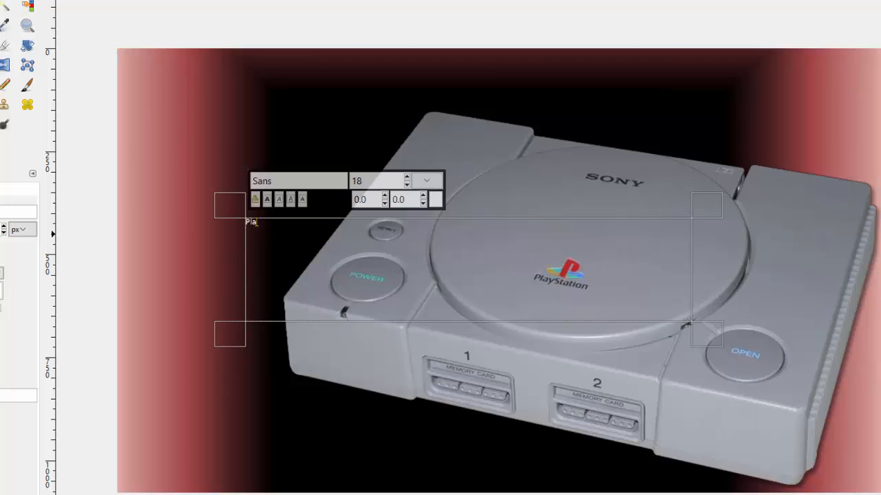
pyautogui.write('ystation')
# - Make the word Playstation bold, struck through and italic, and change its font to Road Rage
pyautogui.moveTo(288, 221); pyautogui.dragTo(257, 222)
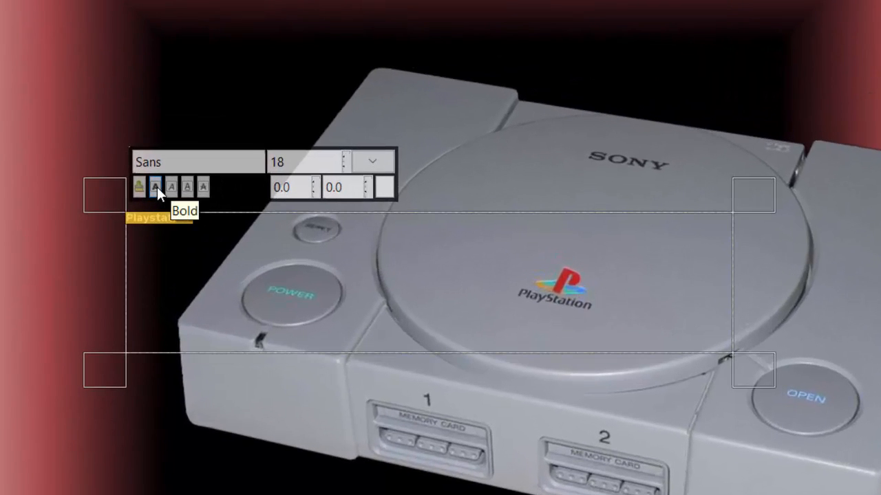
pyautogui.click(178, 189)
pyautogui.click(203, 188)
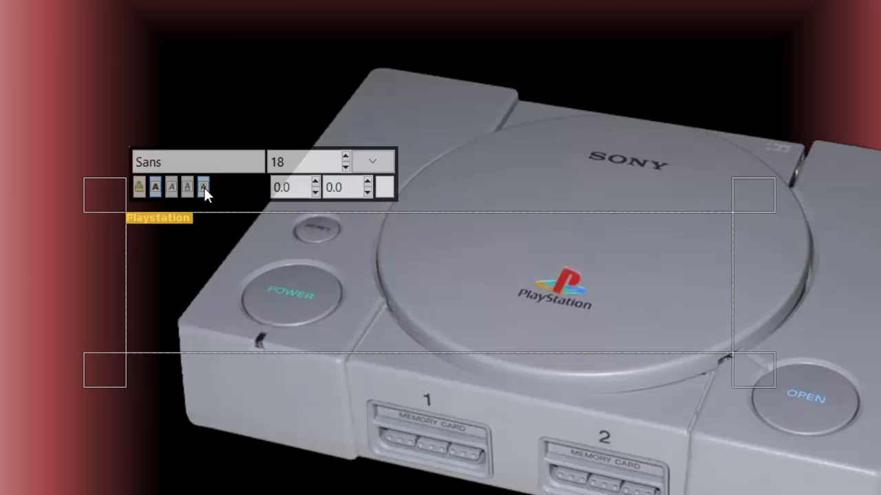
pyautogui.click(169, 188)
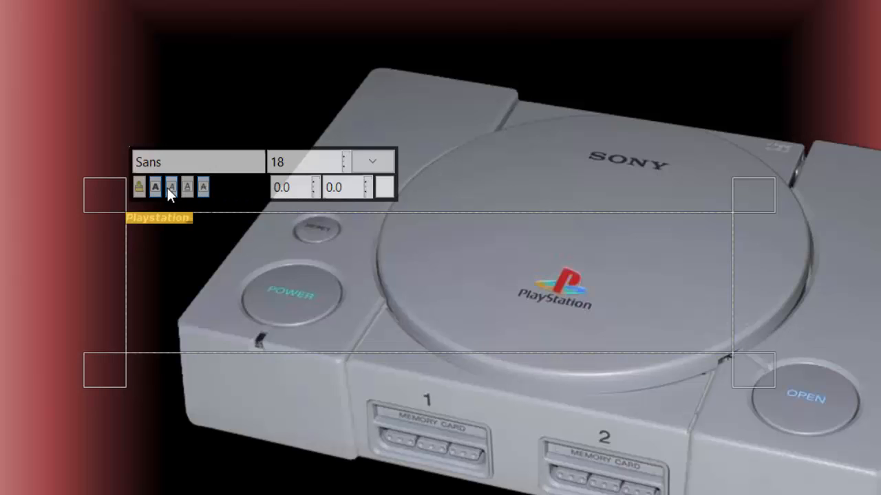
pyautogui.moveTo(210, 162); pyautogui.dragTo(44, 150)
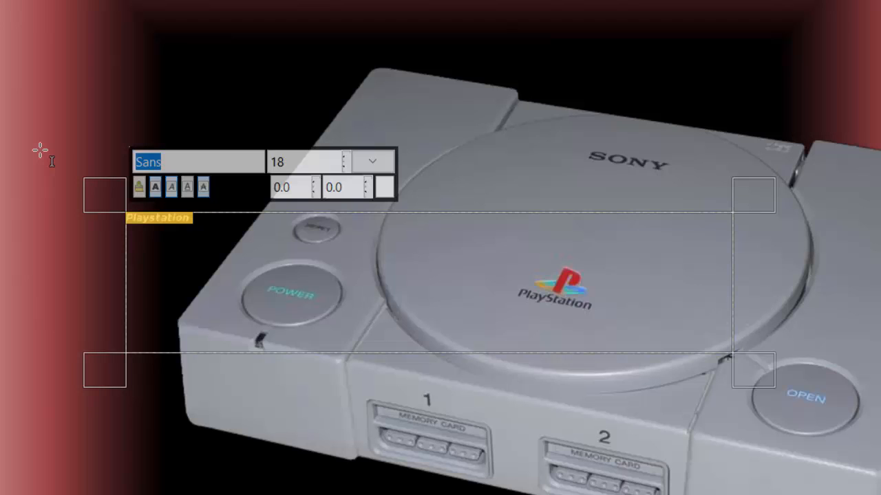
pyautogui.write('road')
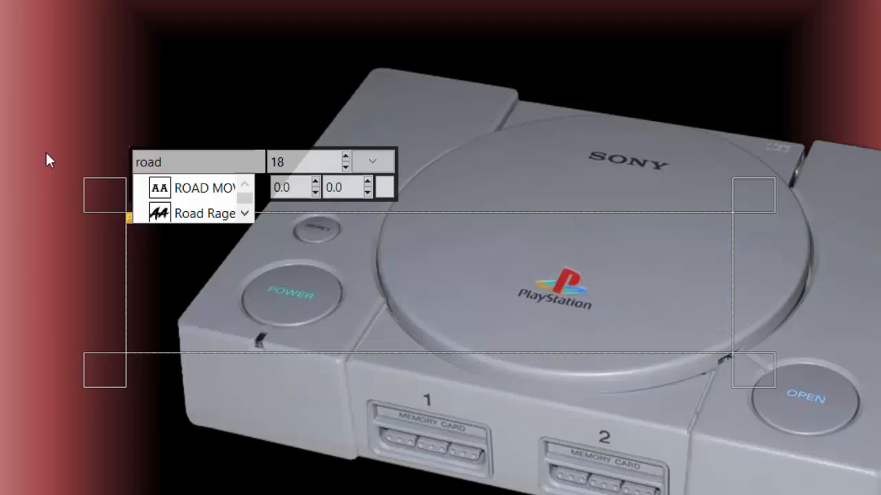
pyautogui.click(199, 214)
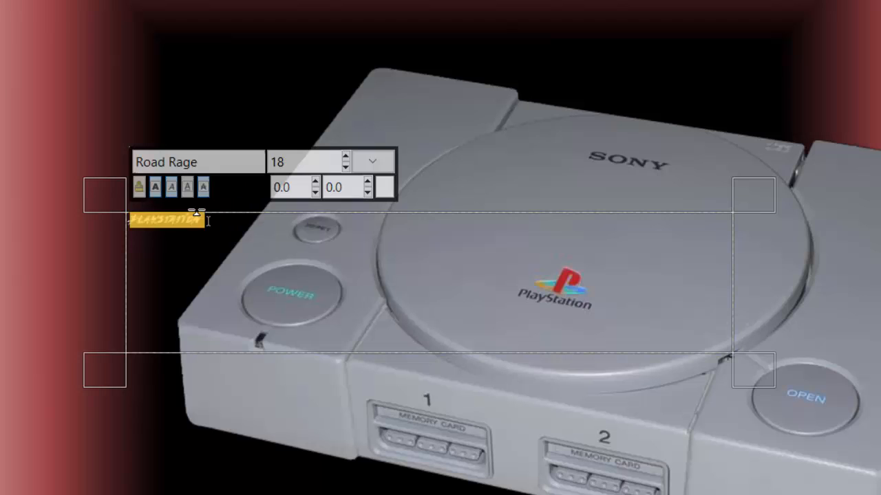
# - Increase the text size to 201 and enlarge the text box to hold the whole word on one line
pyautogui.click(346, 157)
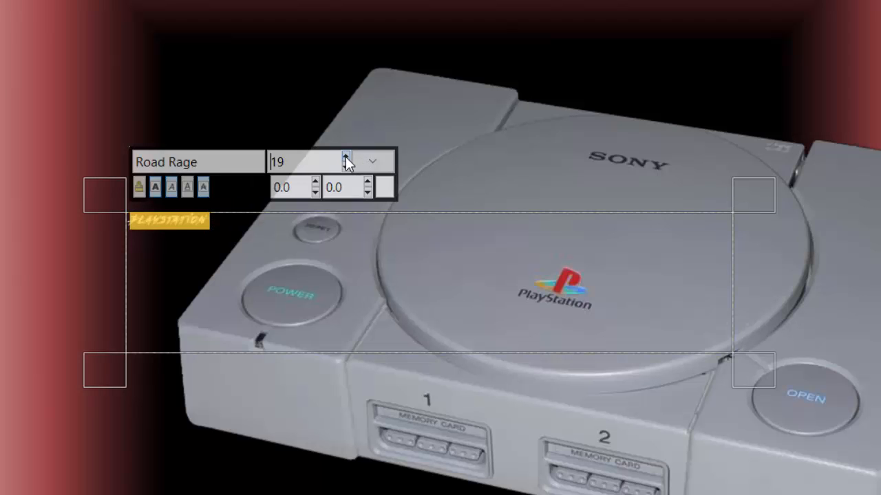
pyautogui.moveTo(346, 158); pyautogui.dragTo(346, 158)
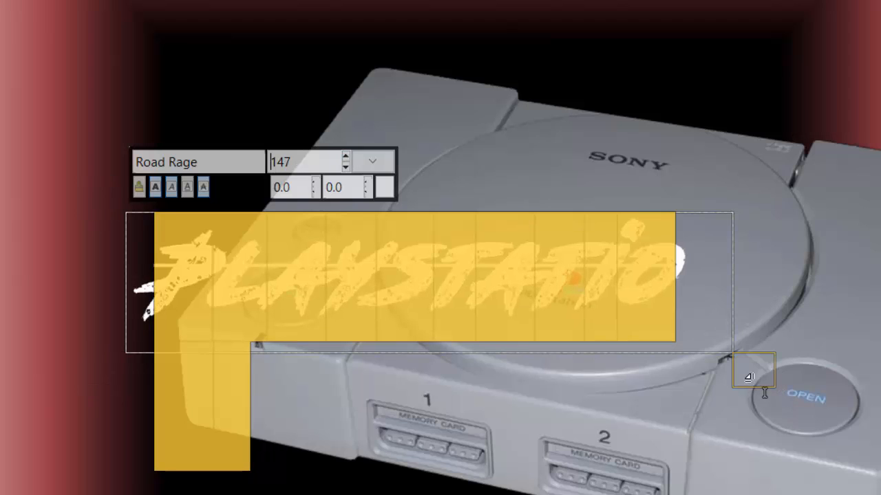
pyautogui.moveTo(747, 374); pyautogui.dragTo(880, 481)
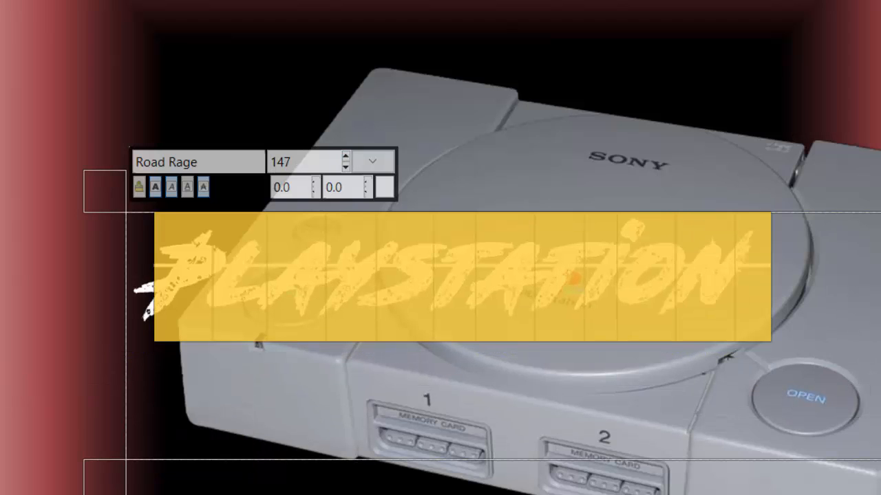
pyautogui.moveTo(346, 158); pyautogui.dragTo(346, 158)
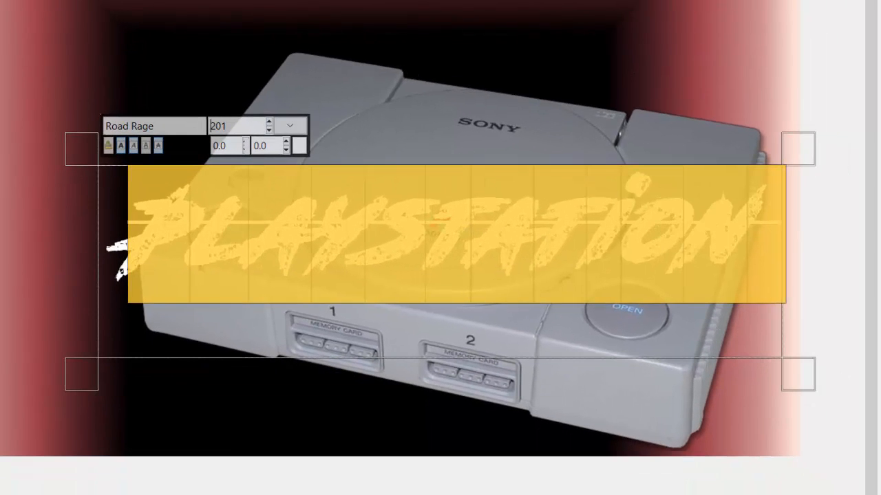
# - Move the Playstation text layer left and slightly up over the console, undoing the accidental shift of the background
pyautogui.press('m')
pyautogui.moveTo(240, 242); pyautogui.dragTo(197, 236)
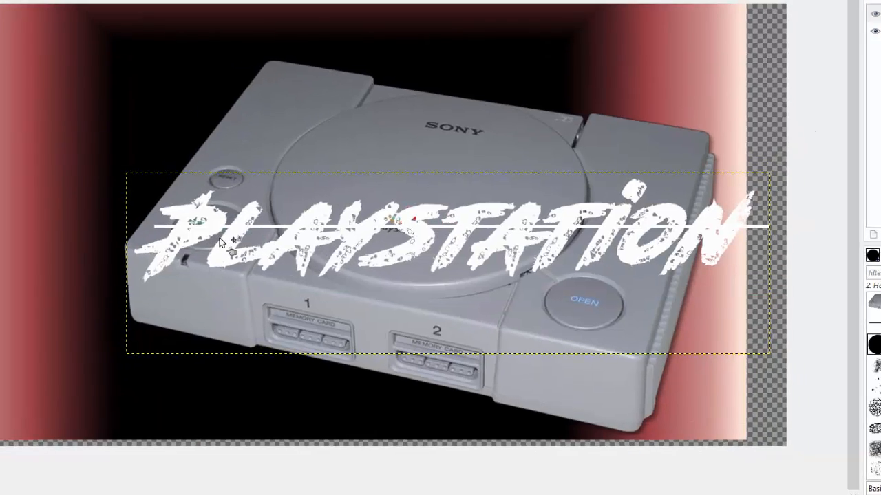
pyautogui.hotkey('ctrl', 'z')
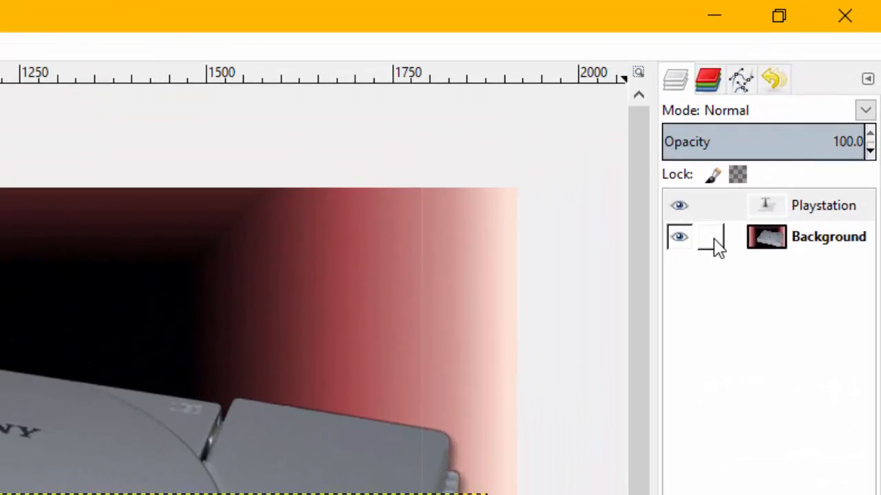
pyautogui.click(814, 99)
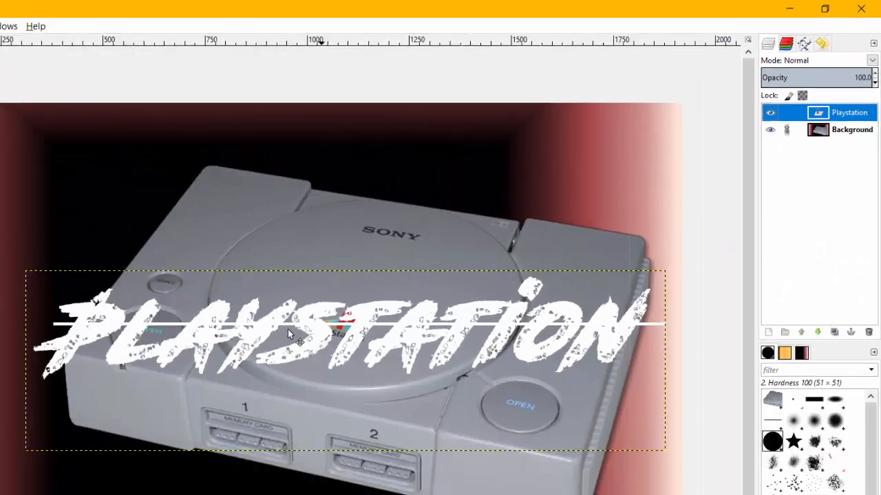
pyautogui.moveTo(436, 265); pyautogui.dragTo(403, 255)
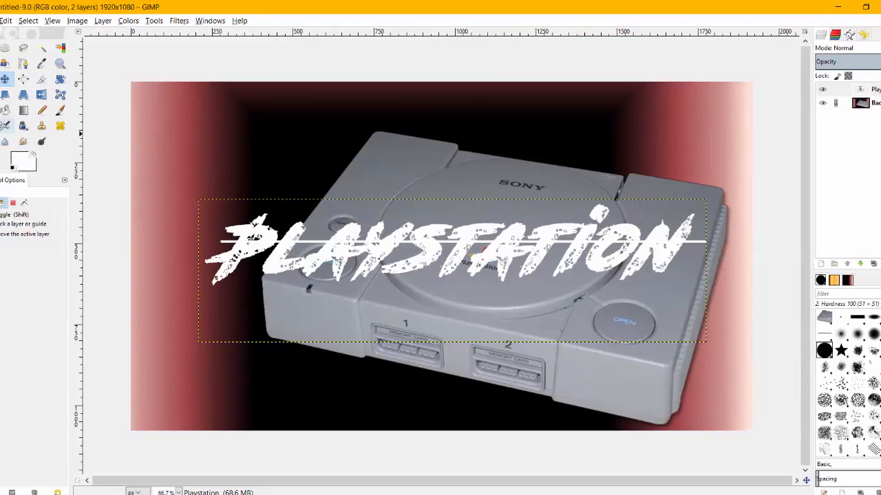
# - Set the baseline offset of the whole Playstation word to 2.0
pyautogui.press('t')
pyautogui.click(415, 259)
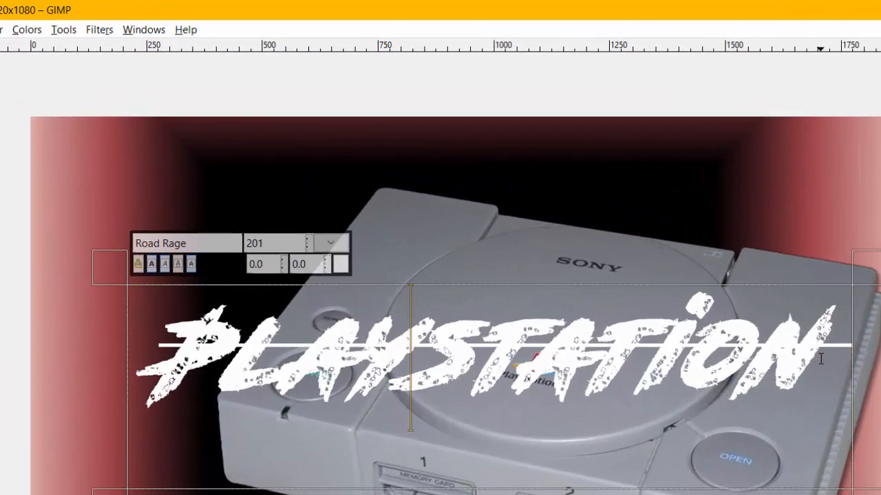
pyautogui.moveTo(820, 358); pyautogui.dragTo(39, 373)
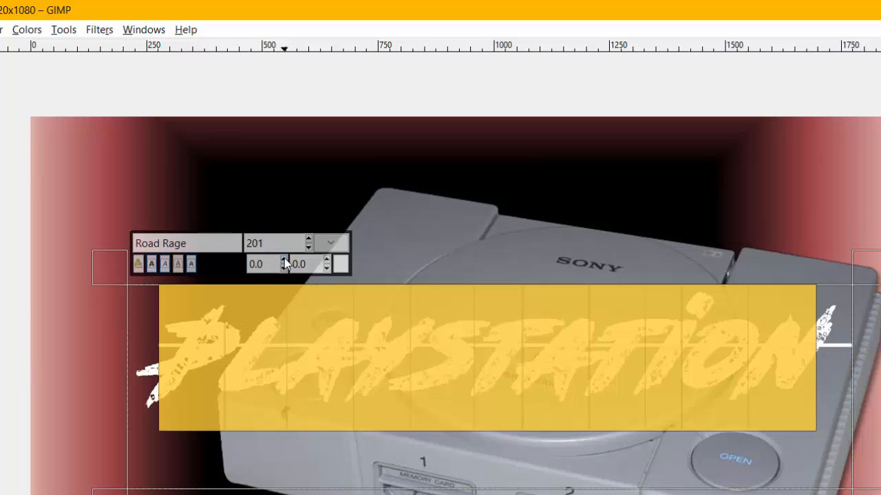
pyautogui.click(284, 260)
pyautogui.click(284, 260)
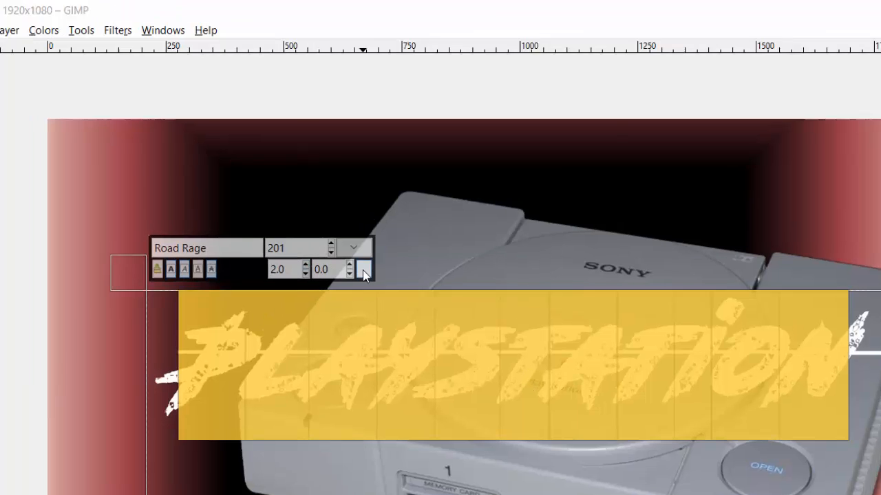
# - Recolour the selected Playstation lettering golden yellow with a hue of 51
pyautogui.click(340, 264)
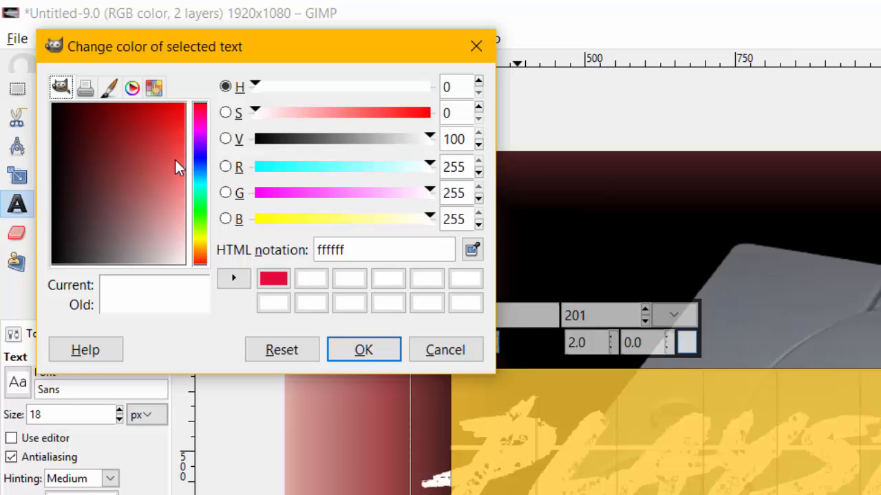
pyautogui.click(201, 106)
pyautogui.click(199, 246)
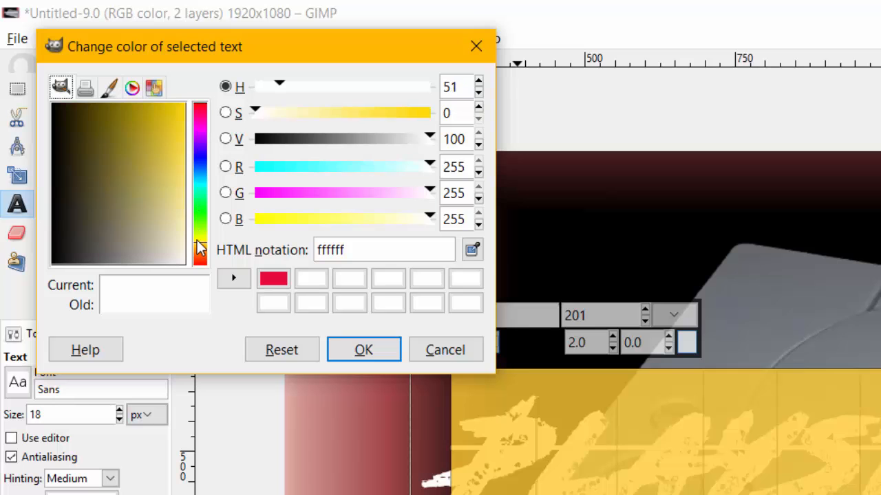
pyautogui.click(179, 124)
pyautogui.click(358, 350)
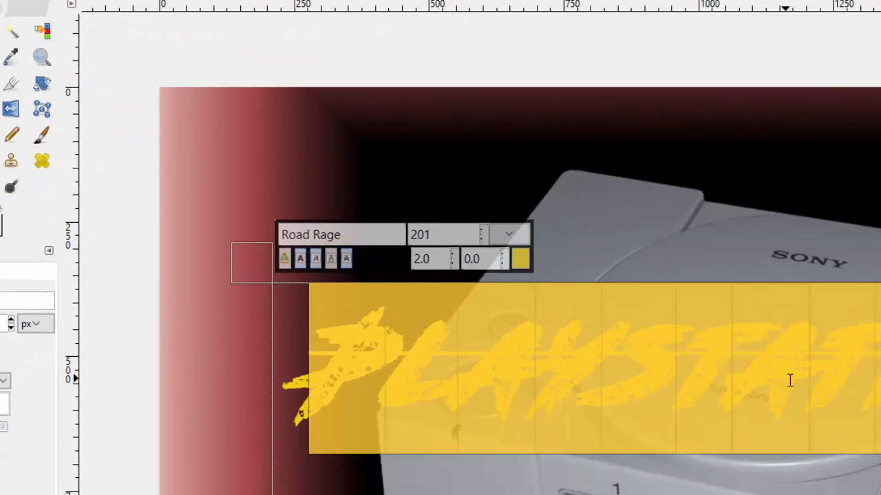
pyautogui.click(790, 381)
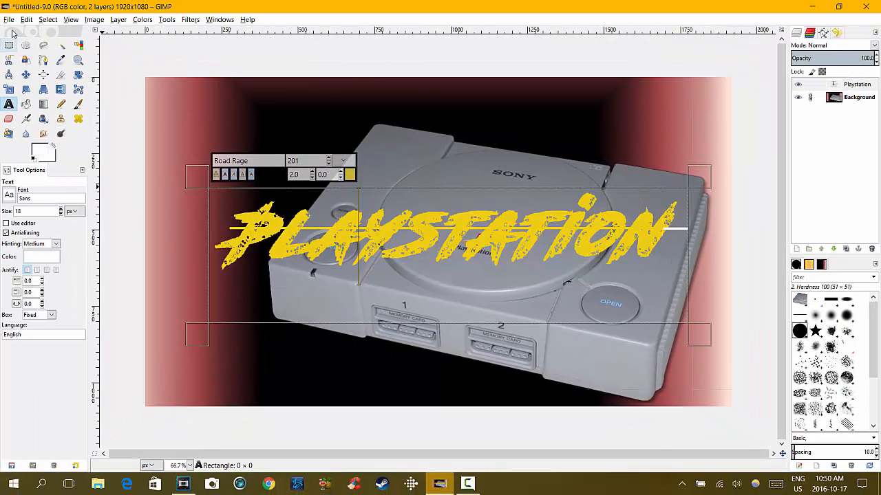
pyautogui.click(60, 60)
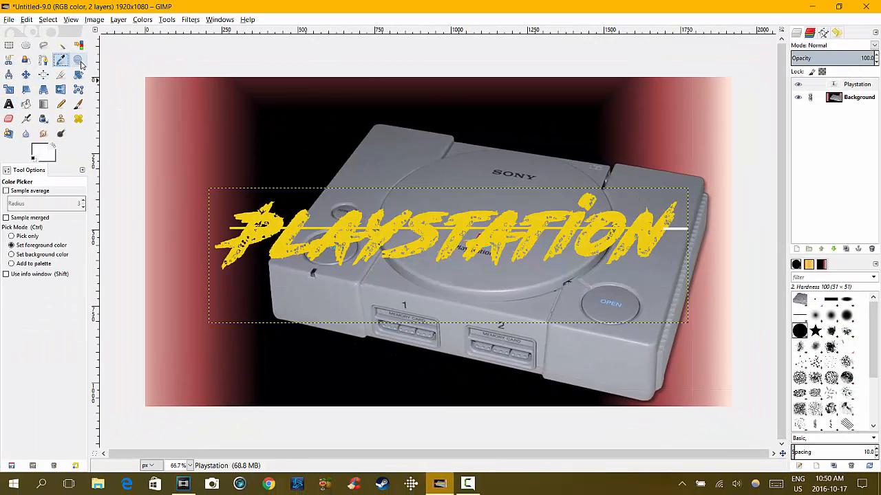
pyautogui.click(77, 60)
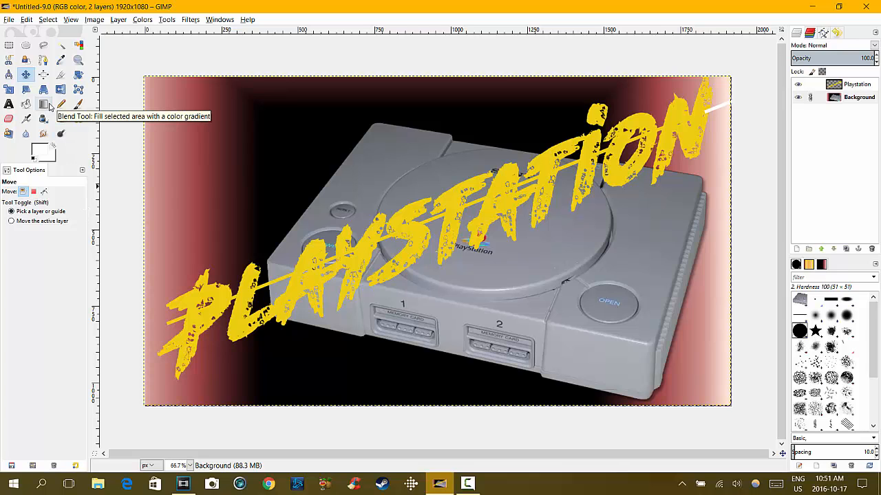
# - Smudge the console's left edge on the Background layer and part of the yellow lettering on the Playstation layer with a size 20 brush
pyautogui.click(43, 133)
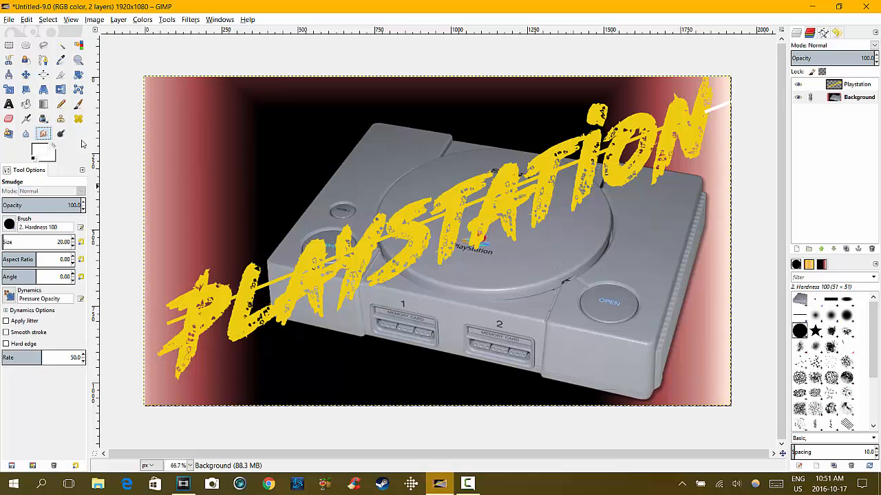
pyautogui.moveTo(270, 262)
pyautogui.mouseDown()
pyautogui.moveTo(276, 243)
pyautogui.moveTo(302, 218)
pyautogui.mouseUp()
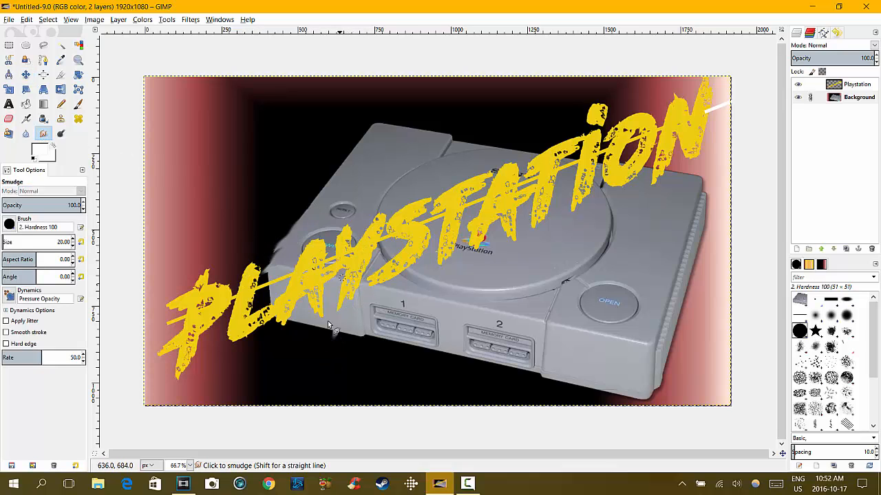
pyautogui.click(855, 85)
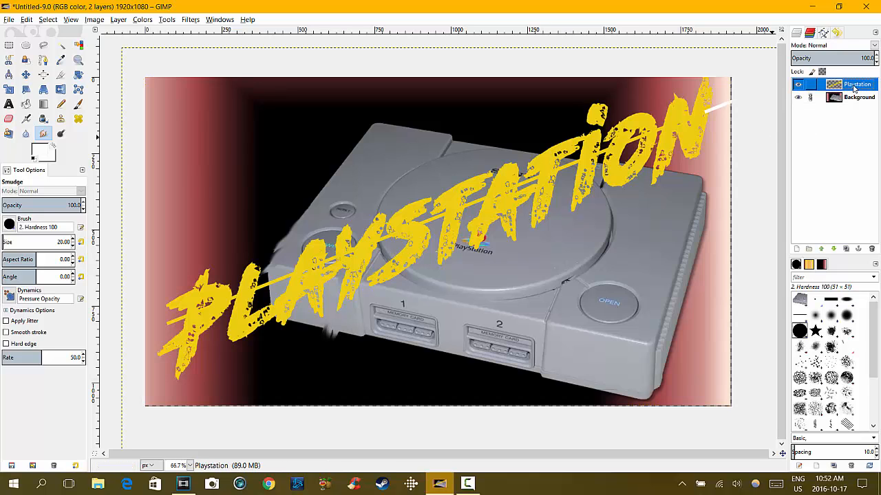
pyautogui.moveTo(652, 180); pyautogui.dragTo(641, 212)
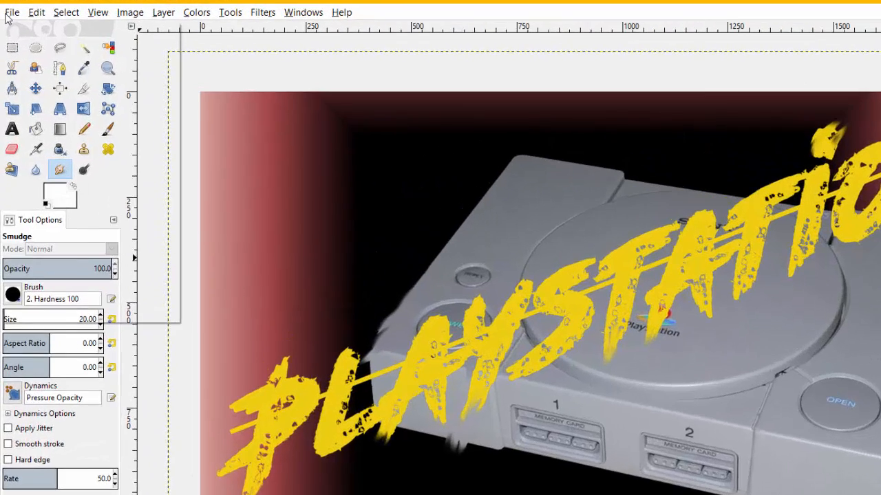
# - Start exporting the composition and choose JPEG image as the export file type
pyautogui.click(9, 19)
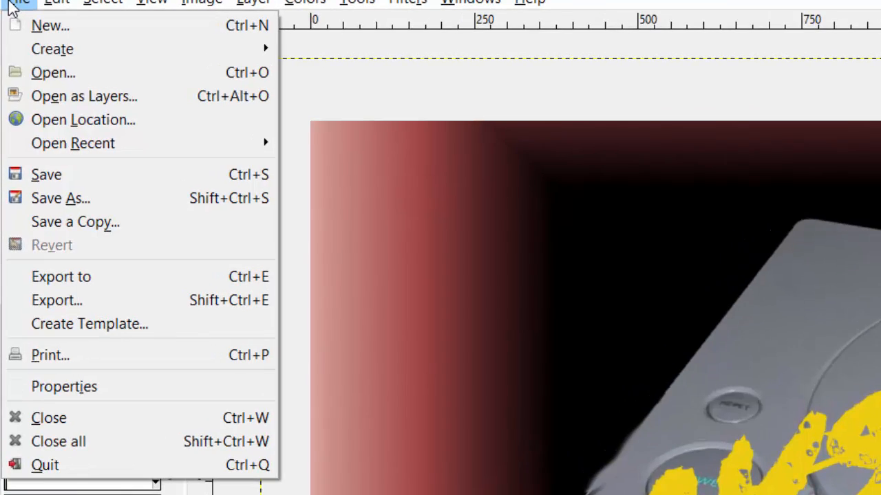
pyautogui.click(55, 297)
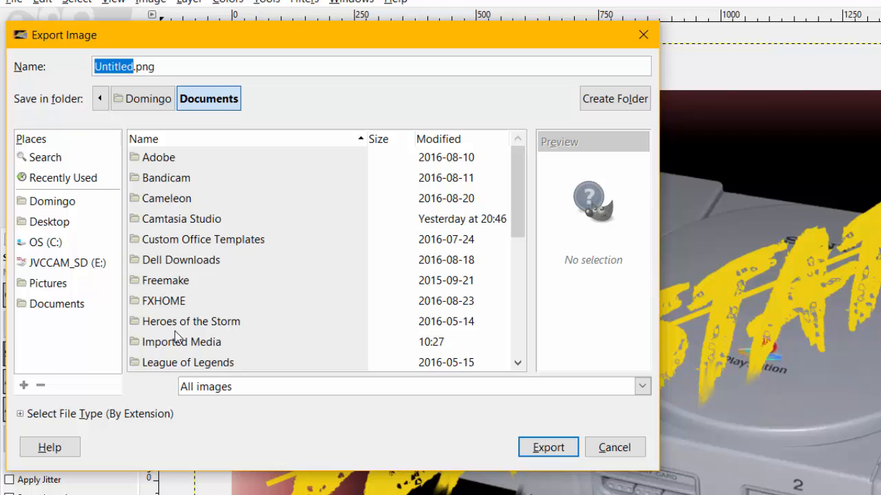
pyautogui.click(21, 415)
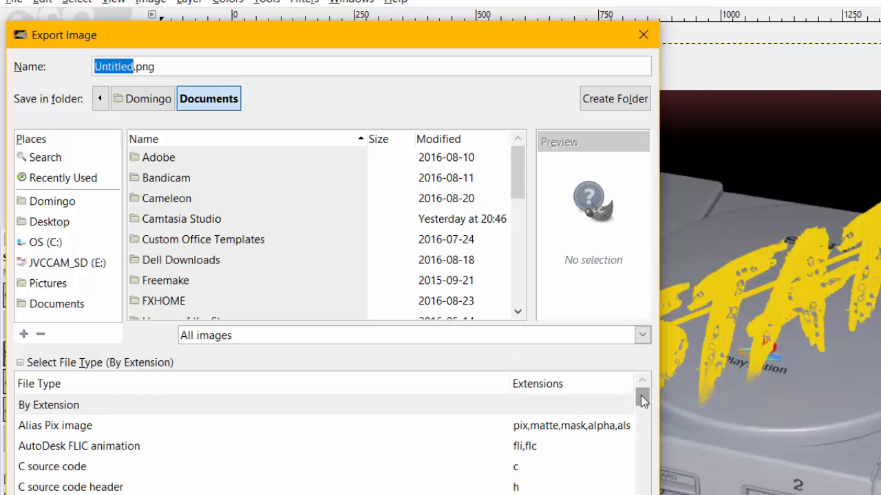
pyautogui.moveTo(641, 397); pyautogui.dragTo(637, 434)
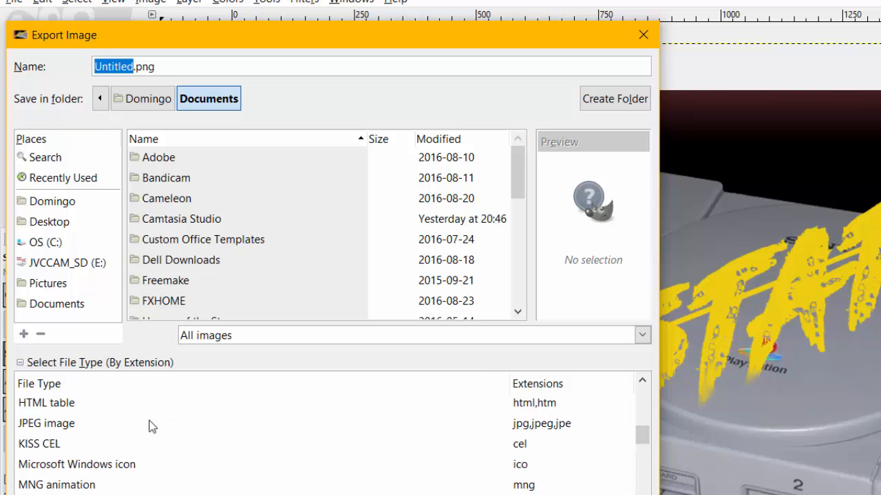
pyautogui.click(48, 426)
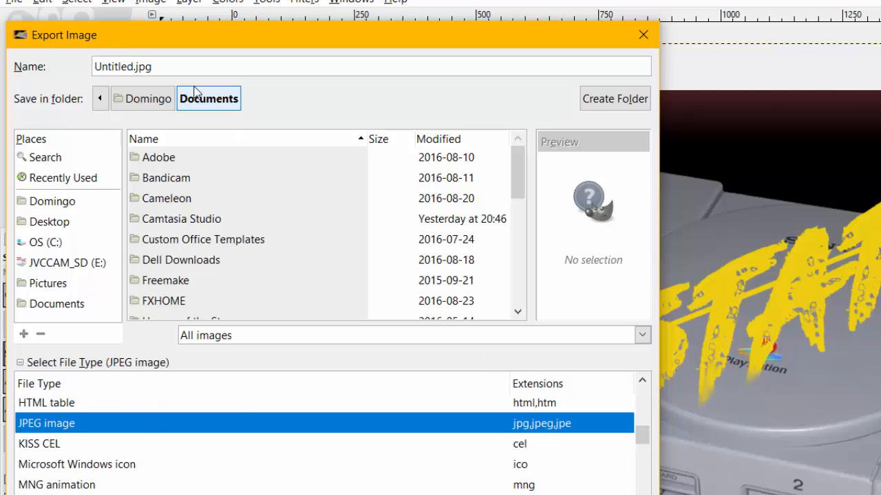
# - Name the export file test thumbnail.jpg and set its destination to the Saved Pictures folder inside Pictures
pyautogui.doubleClick(130, 68)
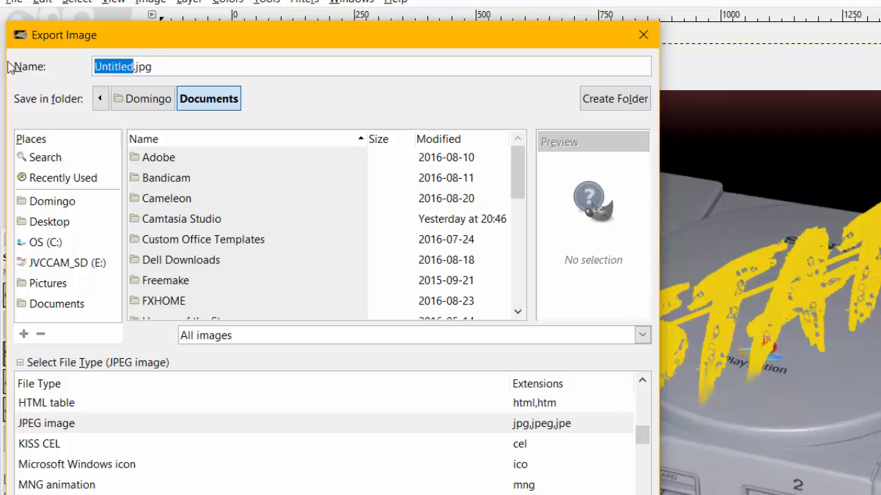
pyautogui.write('test')
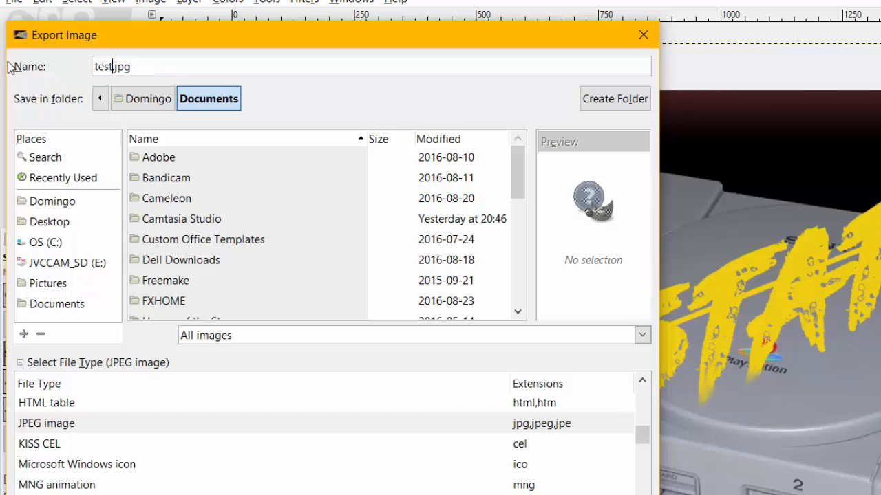
pyautogui.write(' thumbnail')
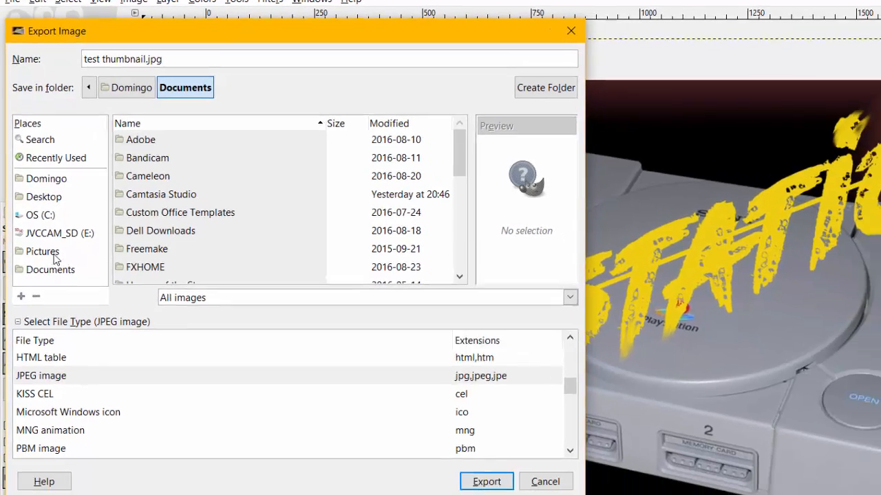
pyautogui.click(43, 252)
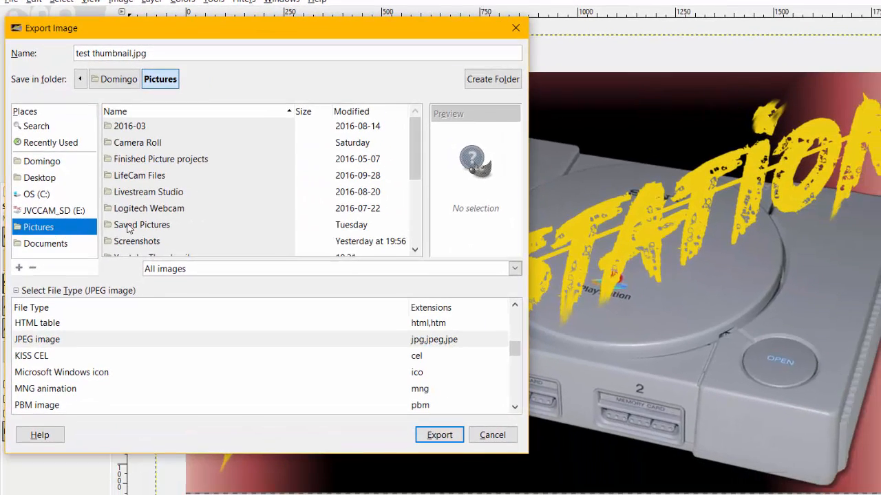
pyautogui.doubleClick(128, 227)
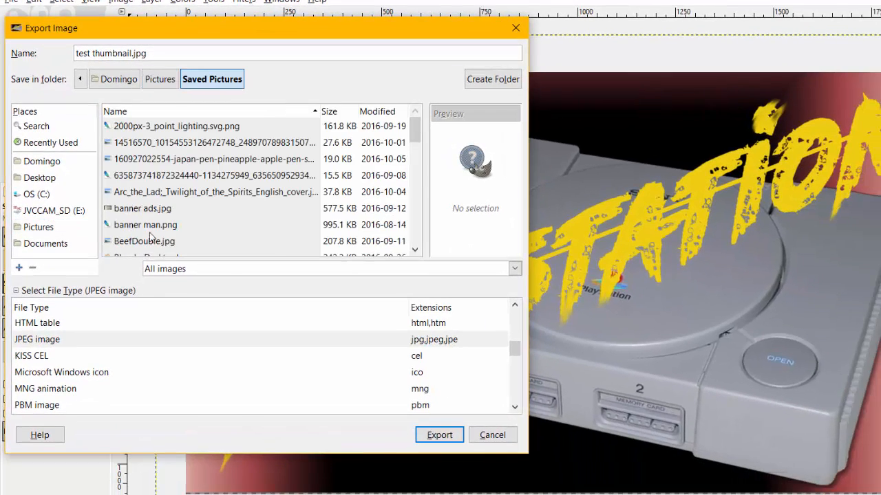
# - Export the JPEG at quality 100 with the preview shown in the image window
pyautogui.click(439, 435)
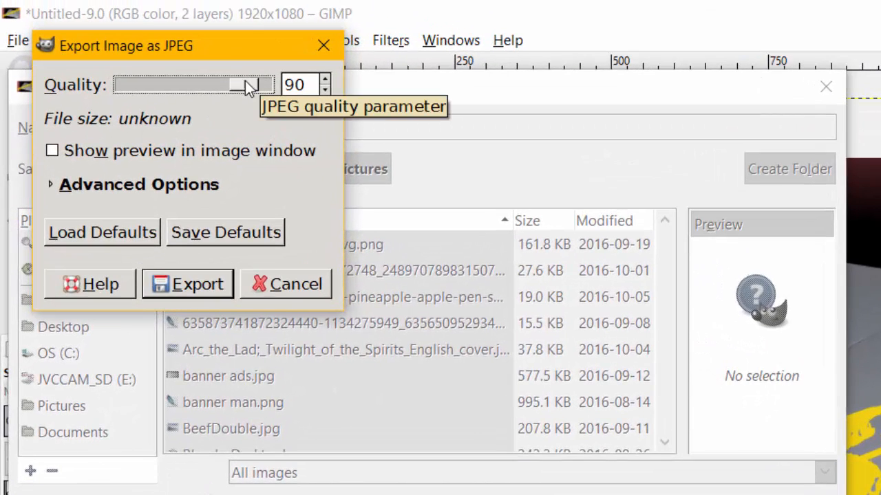
pyautogui.moveTo(245, 81); pyautogui.dragTo(289, 85)
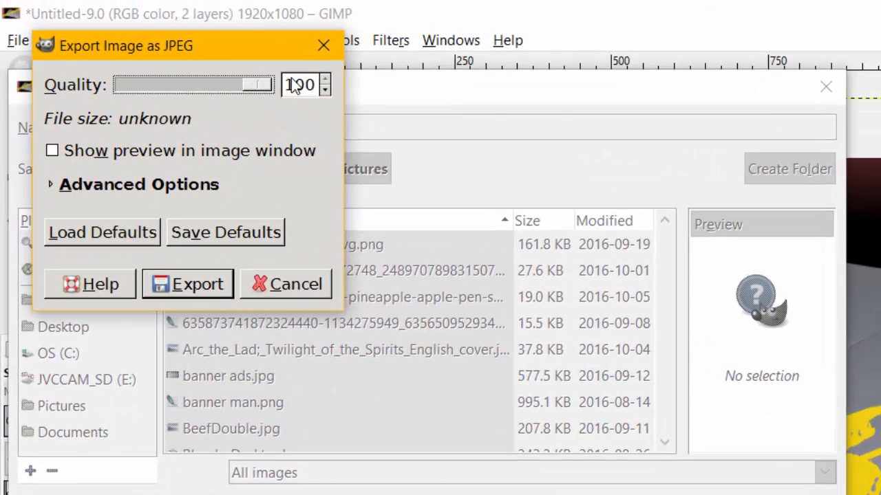
pyautogui.click(53, 152)
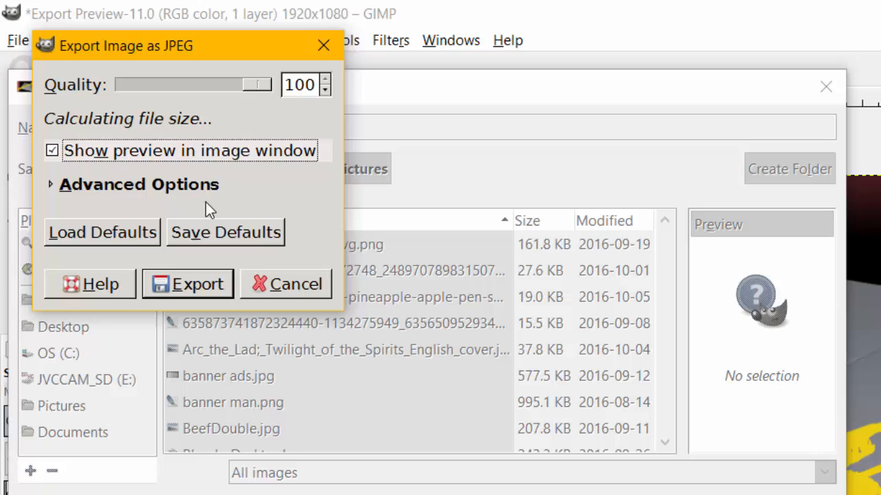
pyautogui.click(201, 291)
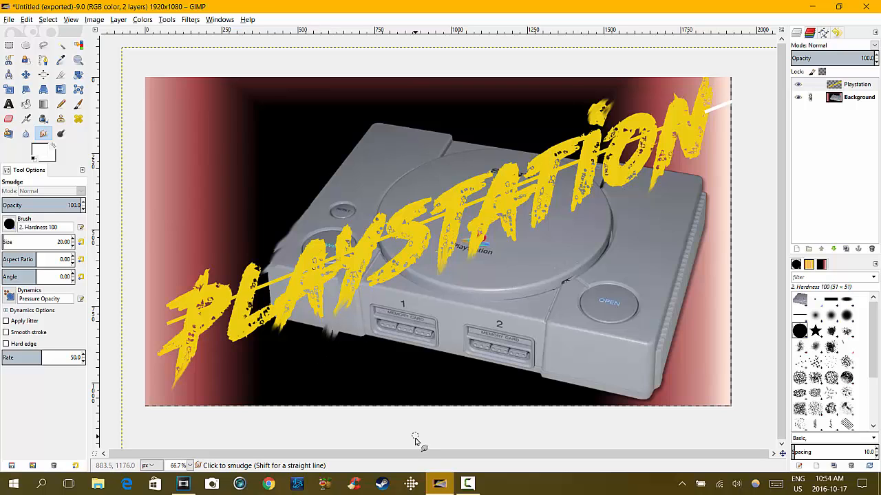
pyautogui.moveTo(474, 490)
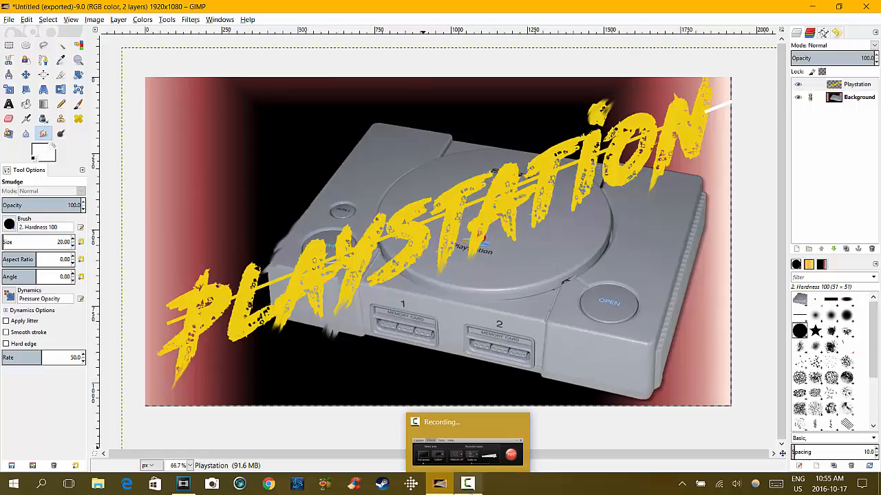
pyautogui.click(469, 490)
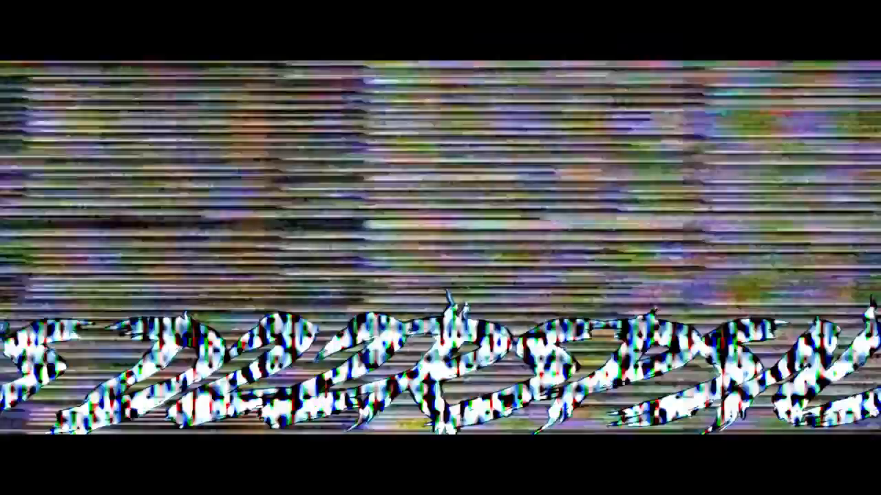